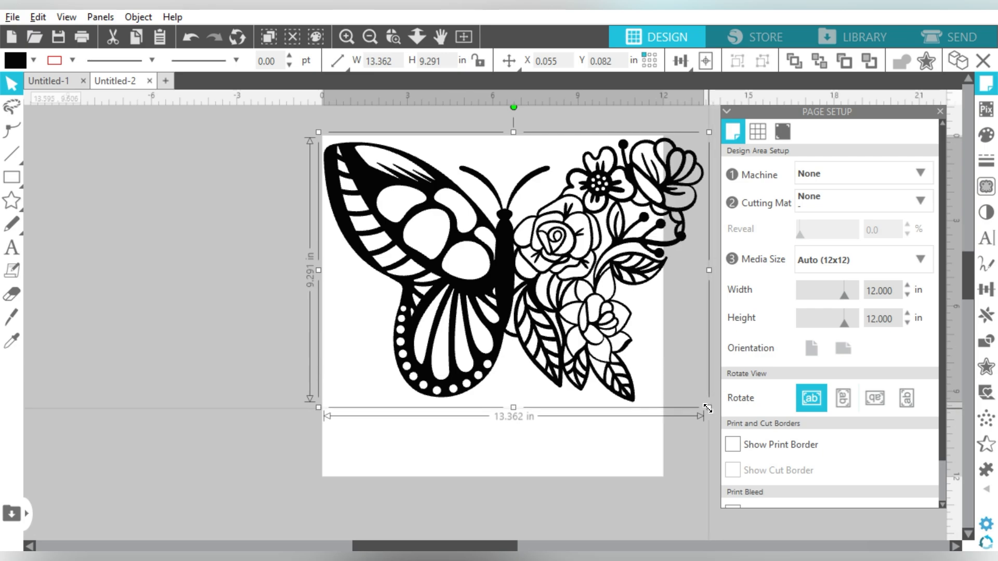
# Scale the butterfly design down to about 10.4 in wide and position it fully inside the page.
pyautogui.moveTo(708, 407); pyautogui.dragTo(631, 345)
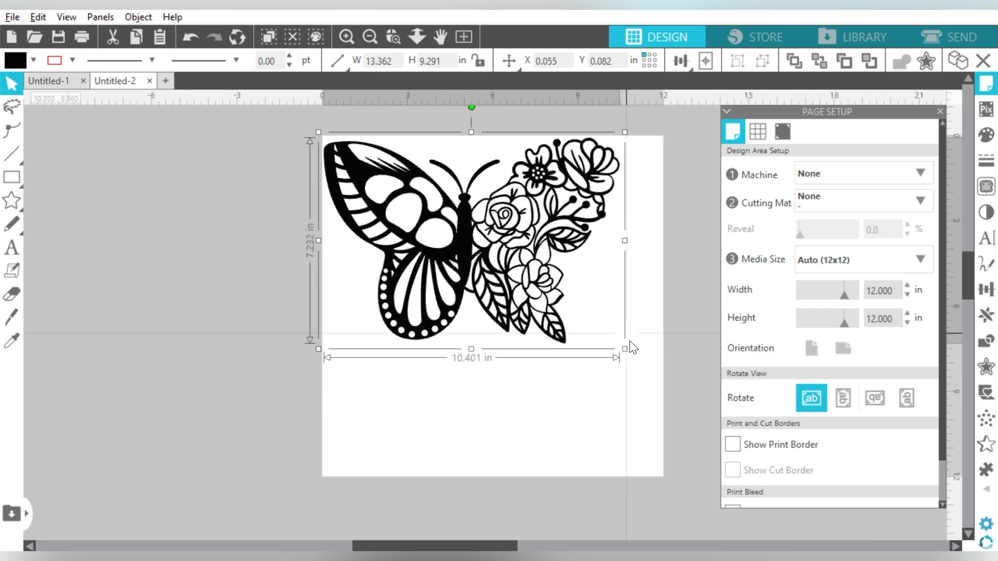
pyautogui.moveTo(545, 225); pyautogui.dragTo(562, 235)
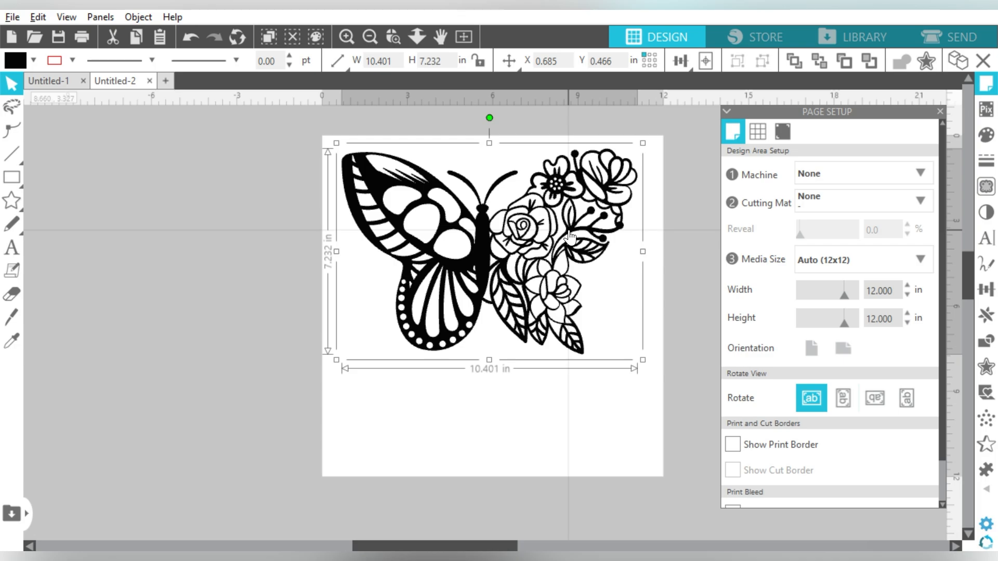
# Duplicate the butterfly to its left and move the copy off the page as a spare.
pyautogui.press('i')
pyautogui.hotkey('ctrl', 'Left')
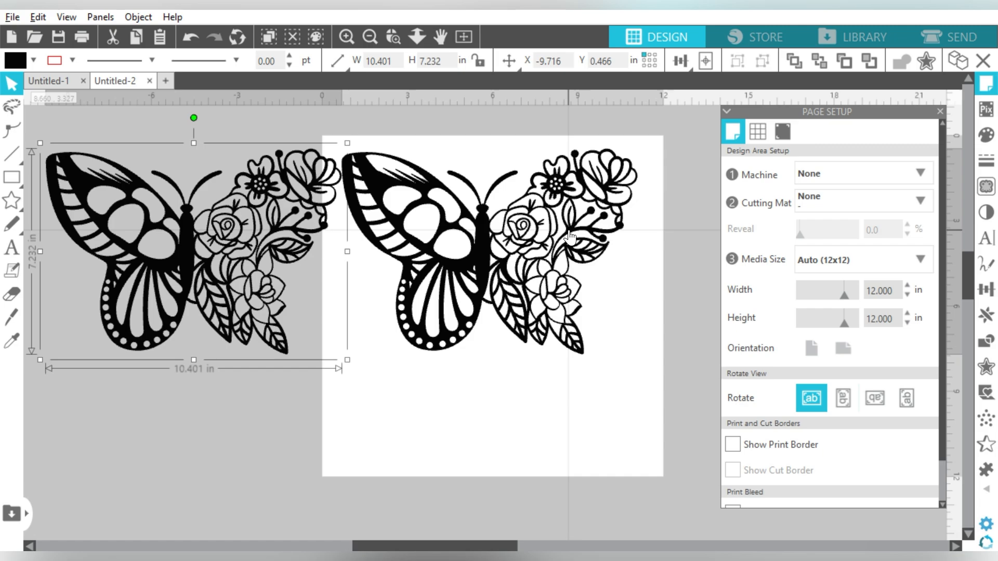
pyautogui.moveTo(281, 220); pyautogui.dragTo(197, 224)
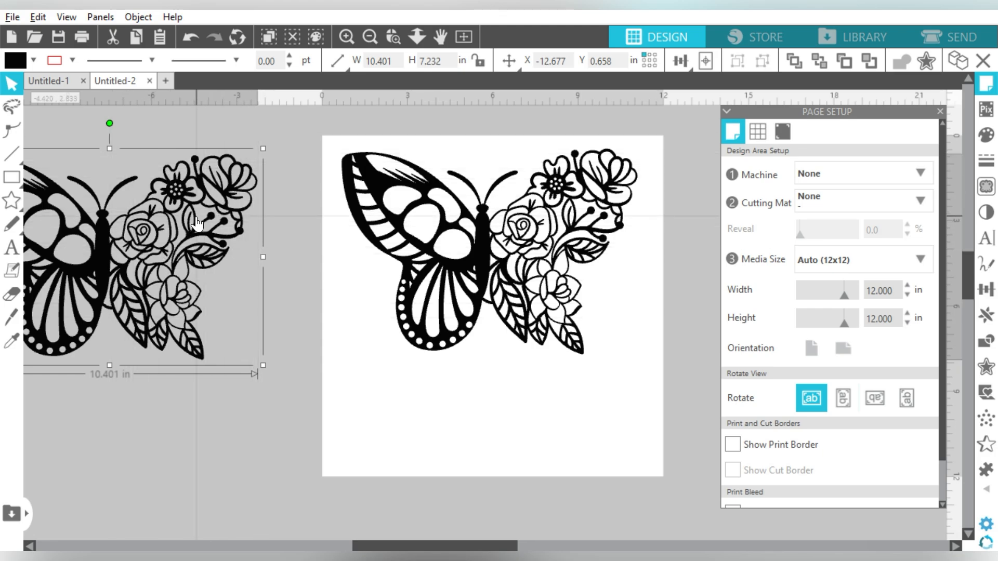
# Remove the fill from the butterfly on the page, set its line color to black, and move it lower on the page.
pyautogui.click(443, 228)
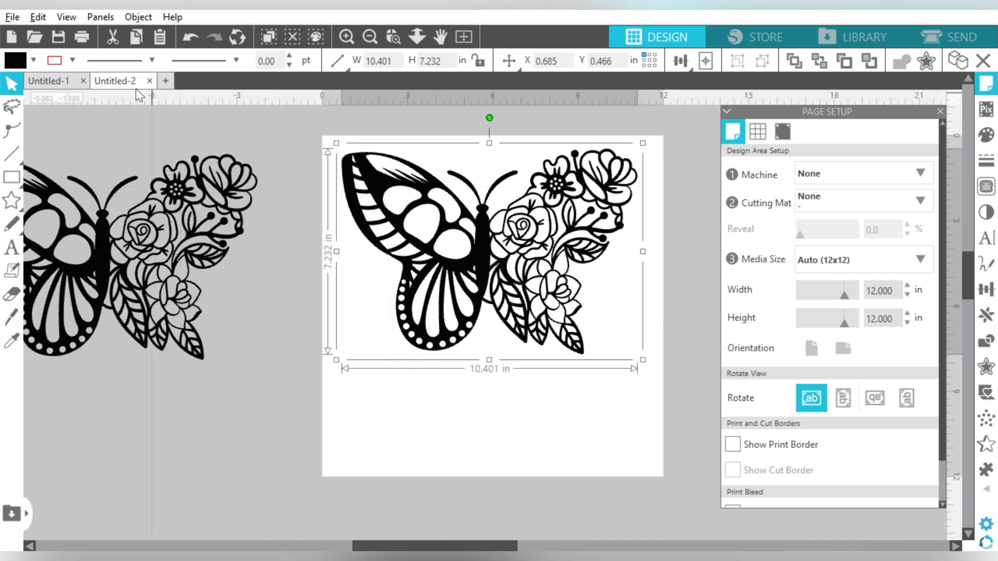
pyautogui.click(33, 58)
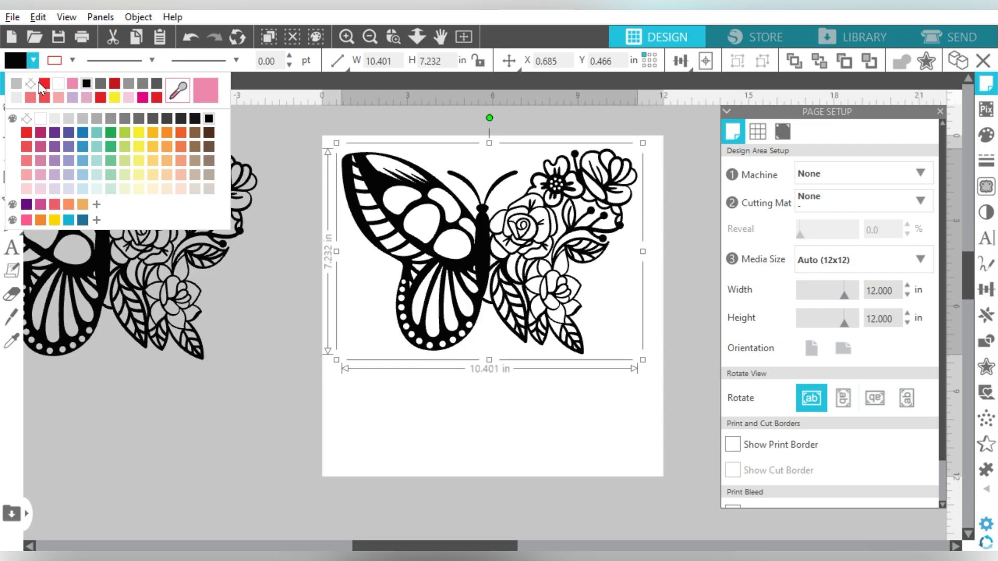
pyautogui.click(32, 83)
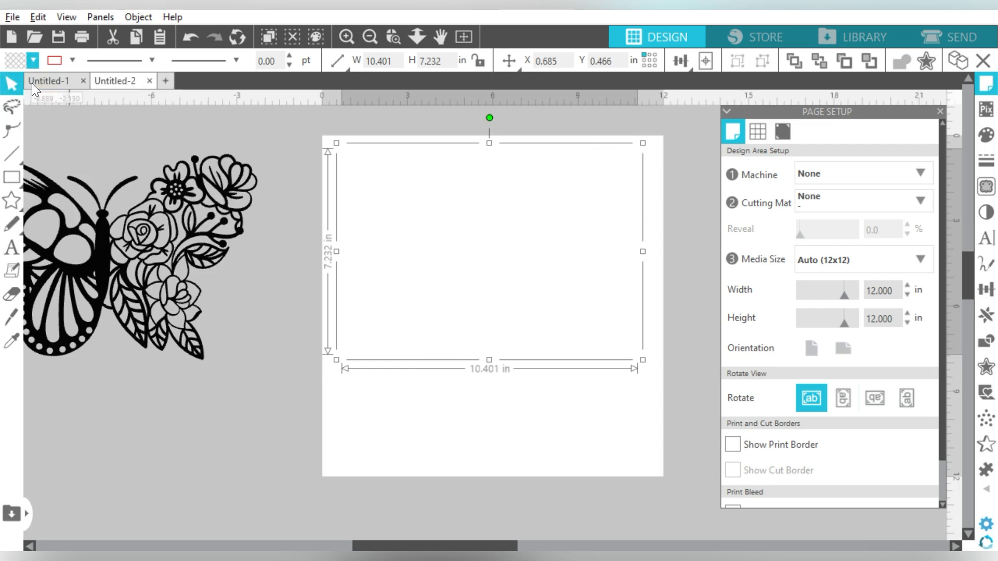
pyautogui.click(73, 58)
pyautogui.click(127, 84)
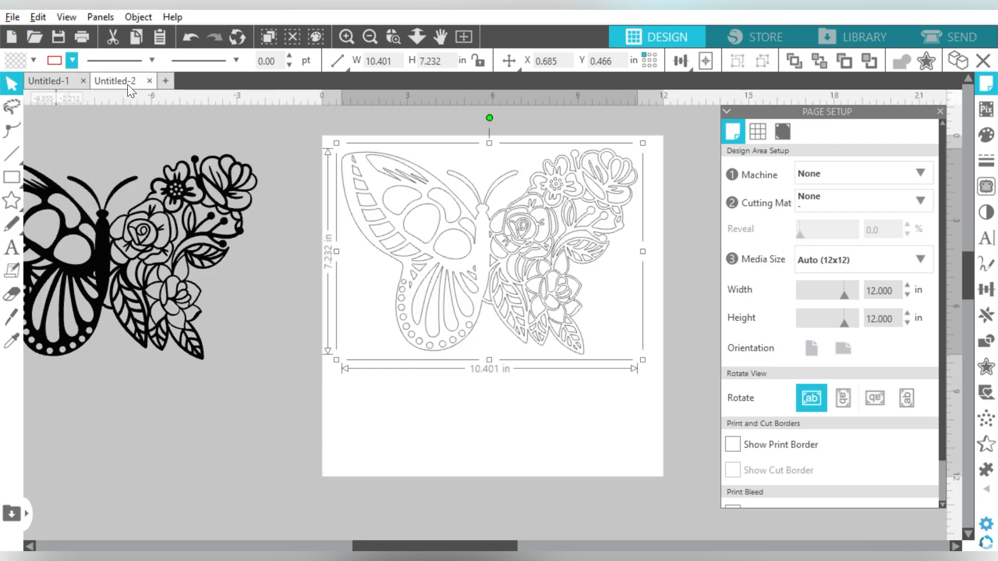
pyautogui.moveTo(545, 260); pyautogui.dragTo(550, 301)
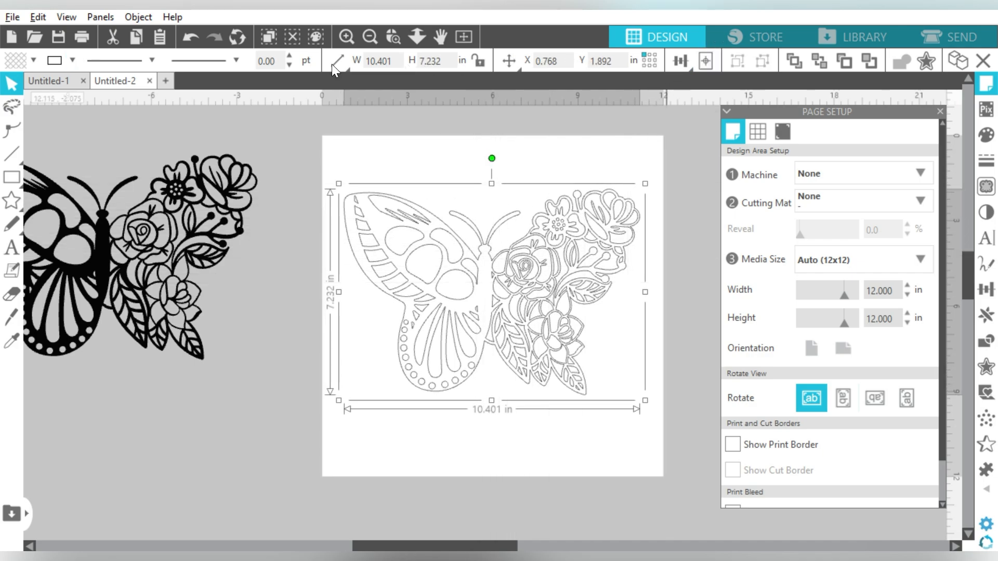
# Close the page setup options and release the compound path of the outlined butterfly.
pyautogui.click(347, 34)
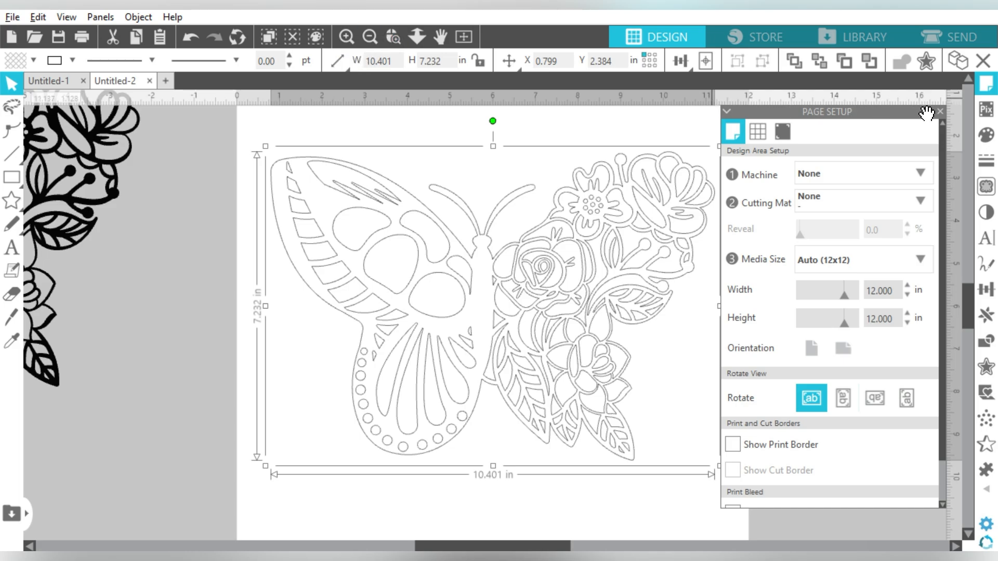
pyautogui.click(940, 111)
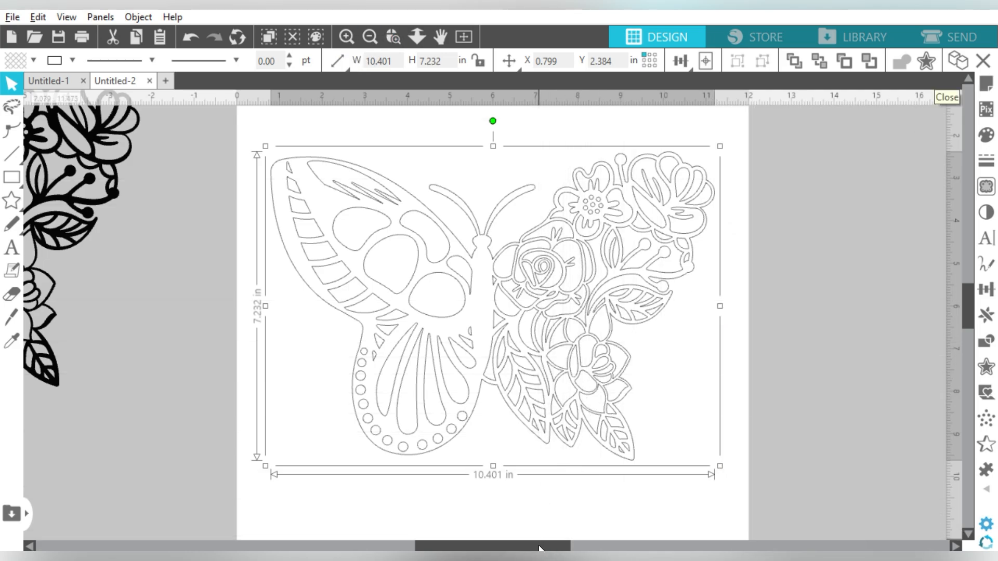
pyautogui.moveTo(540, 546); pyautogui.dragTo(547, 544)
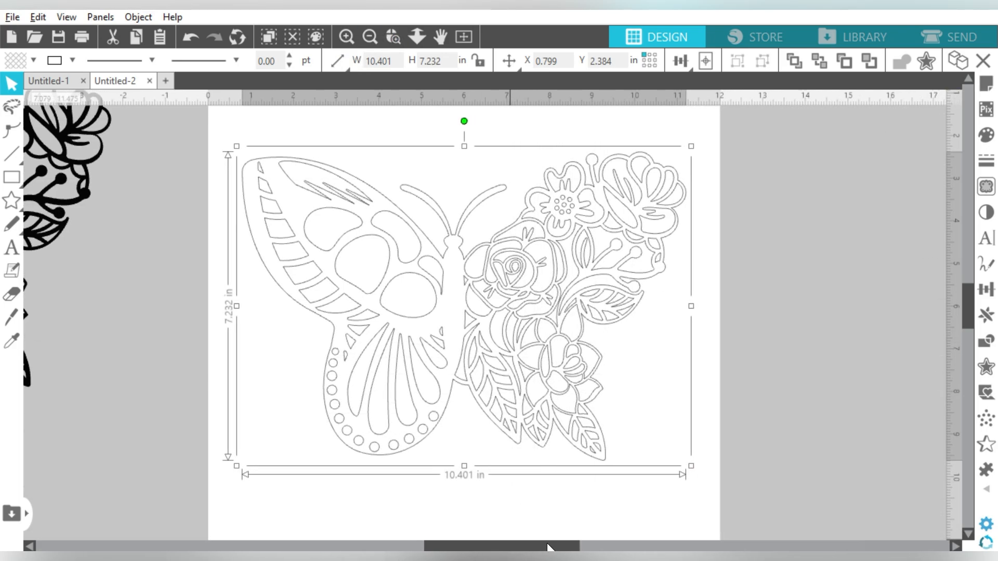
pyautogui.click(353, 36)
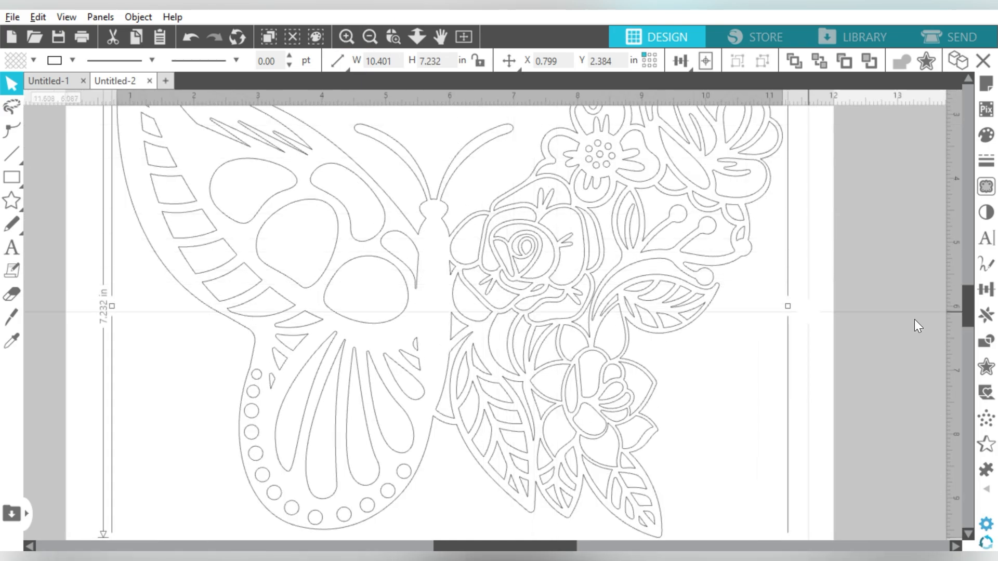
pyautogui.moveTo(969, 302); pyautogui.dragTo(969, 293)
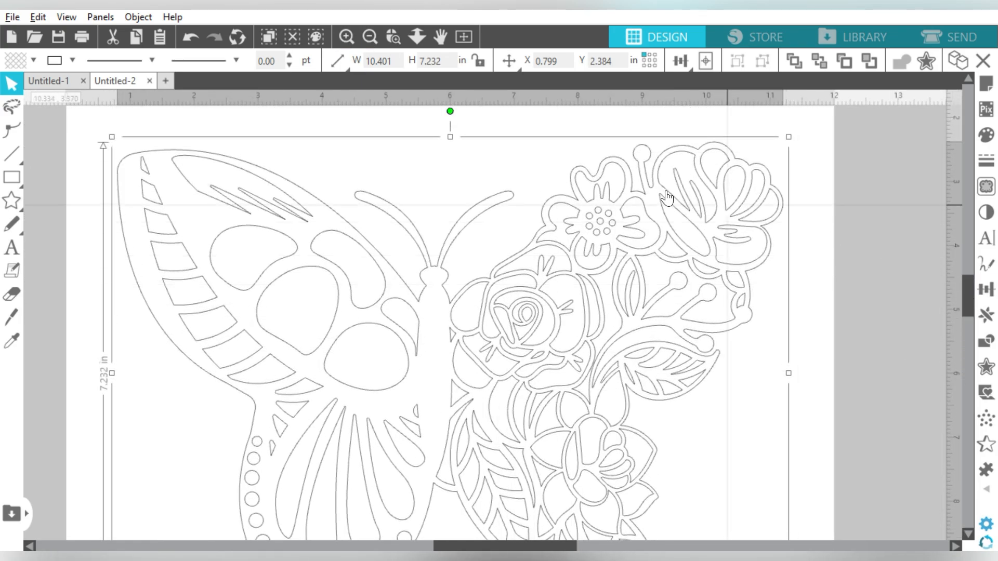
pyautogui.rightClick(631, 180)
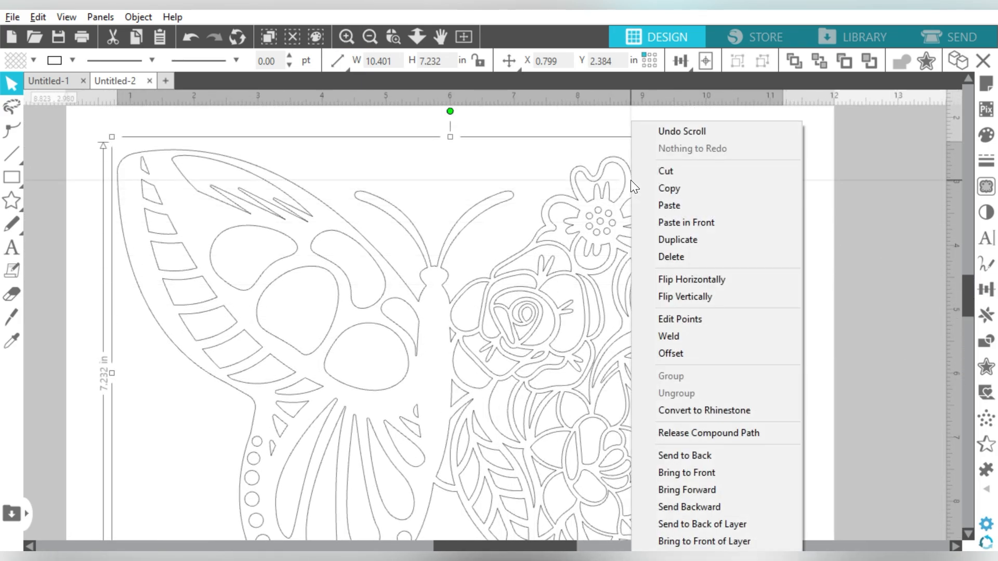
pyautogui.click(697, 430)
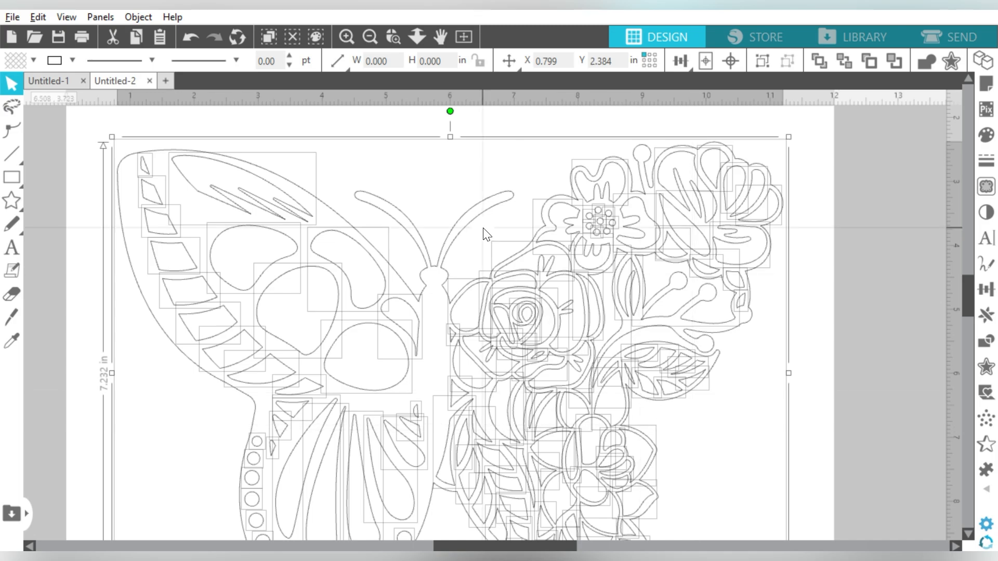
# Select only the outer silhouette among the released butterfly shapes and delete it.
pyautogui.click(434, 160)
pyautogui.moveTo(116, 125); pyautogui.dragTo(788, 505)
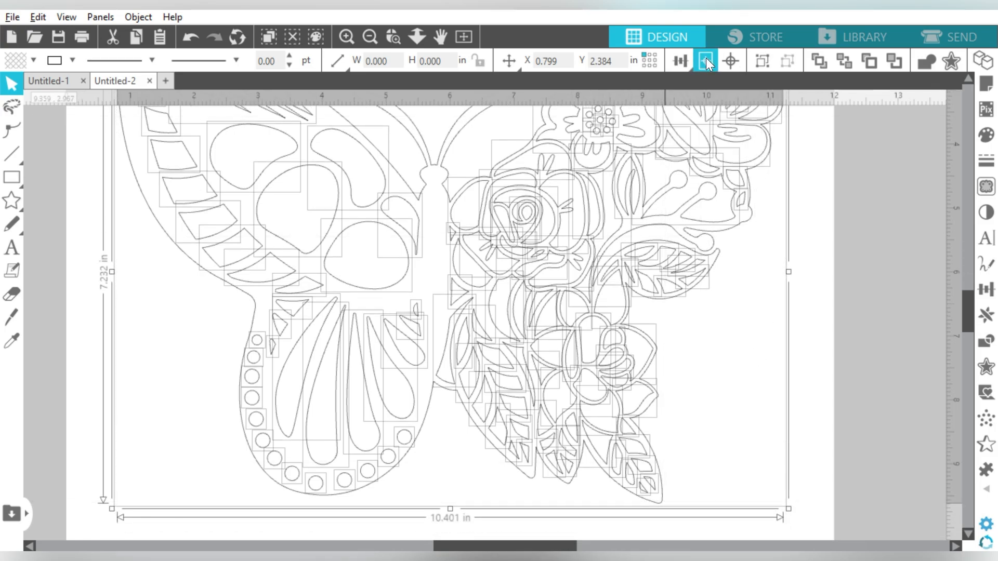
pyautogui.click(707, 61)
pyautogui.press('i')
pyautogui.hscroll(1, 507, 243)
pyautogui.press('v')
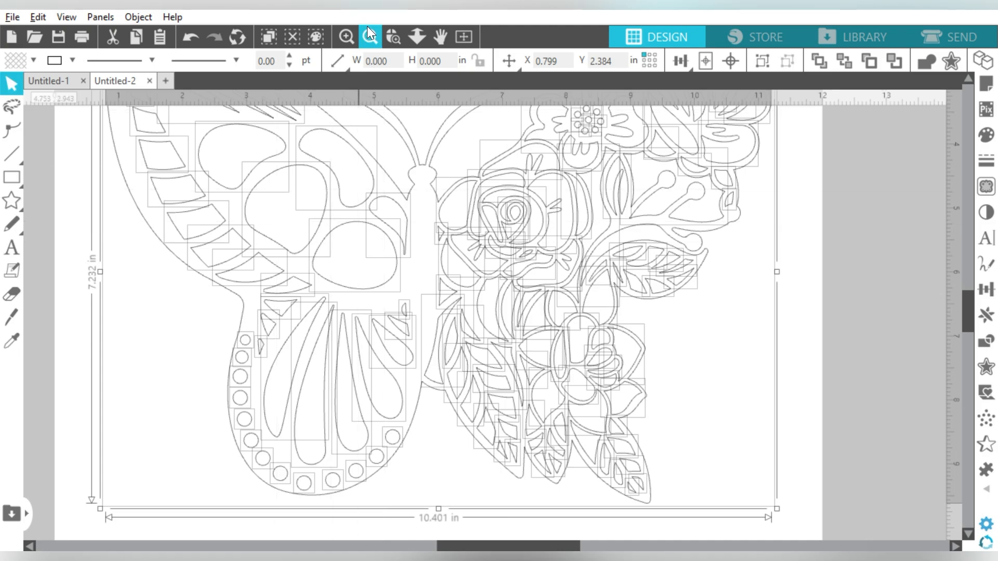
pyautogui.click(370, 36)
pyautogui.click(346, 36)
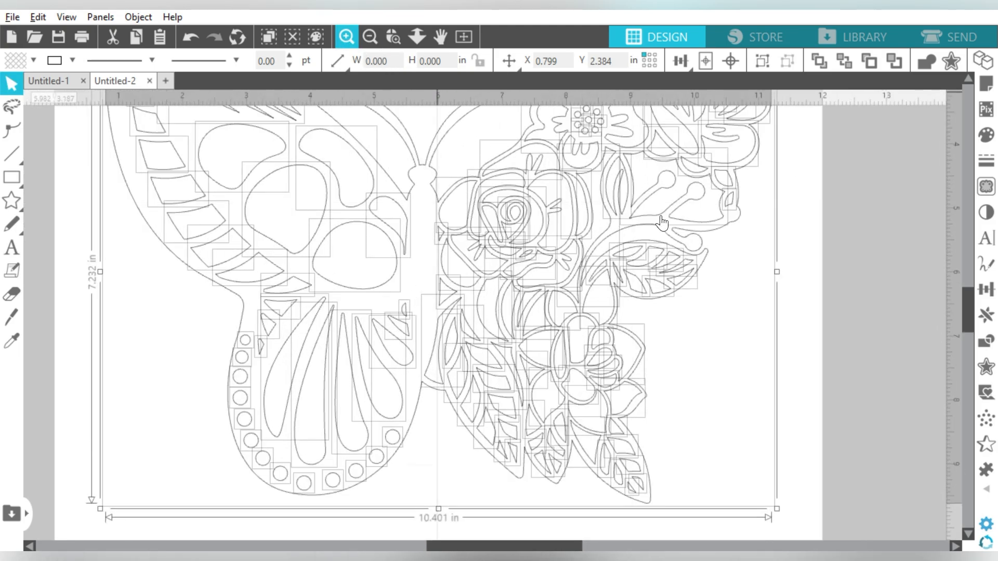
pyautogui.moveTo(964, 314); pyautogui.dragTo(967, 304)
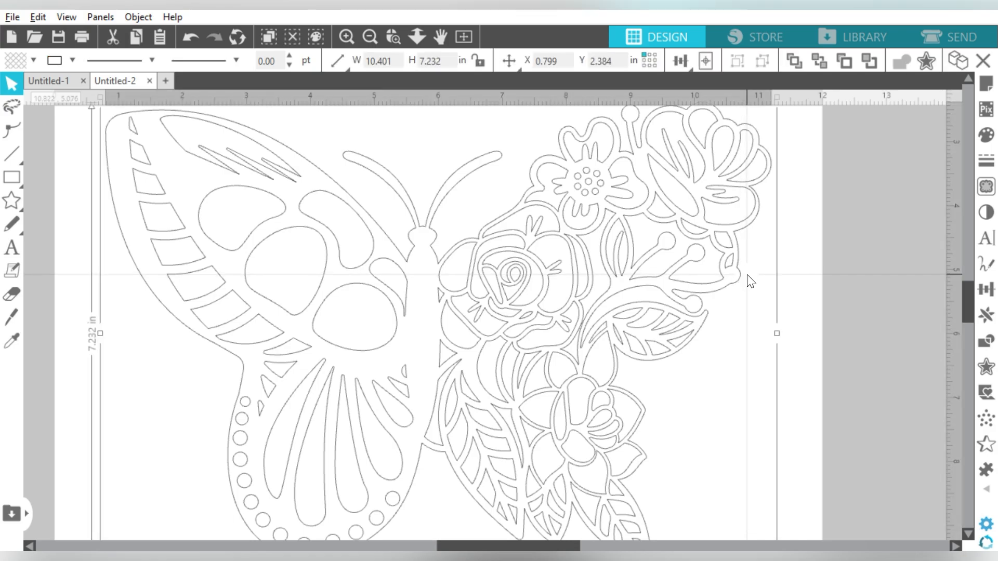
pyautogui.press('Delete')
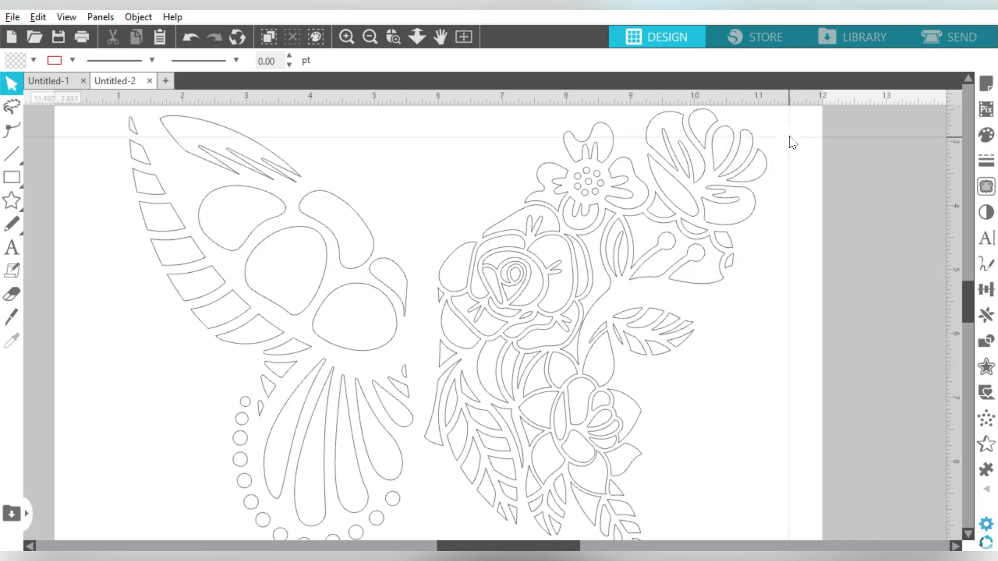
# Select most of the petal shapes of the rose together and fill them with red.
pyautogui.click(534, 227)
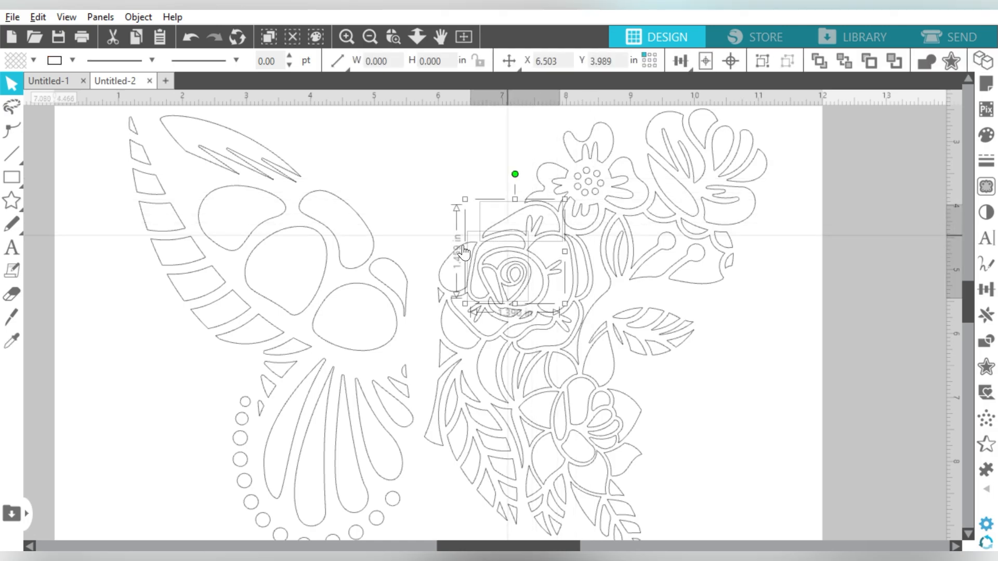
pyautogui.moveTo(465, 253); pyautogui.dragTo(513, 326)
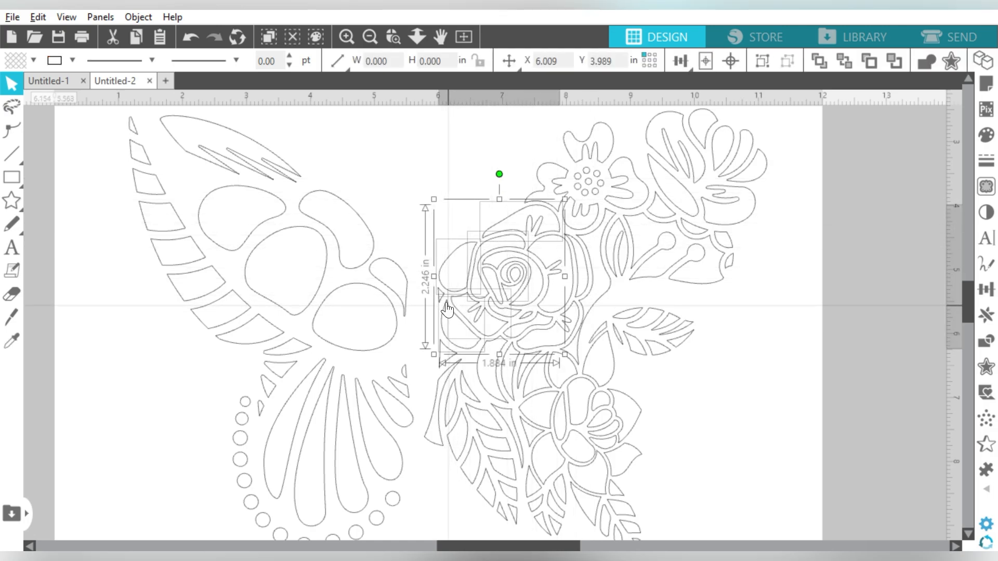
pyautogui.keyDown('shift'); pyautogui.click(519, 316); pyautogui.keyUp('shift')
pyautogui.keyDown('shift'); pyautogui.click(530, 314); pyautogui.keyUp('shift')
pyautogui.keyDown('shift'); pyautogui.click(552, 315); pyautogui.keyUp('shift')
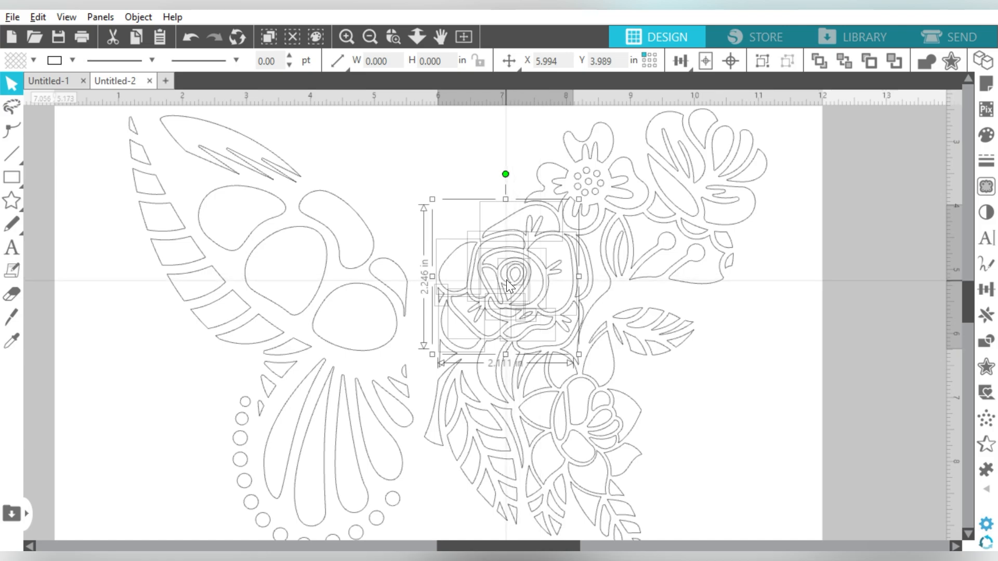
pyautogui.click(35, 61)
pyautogui.click(55, 83)
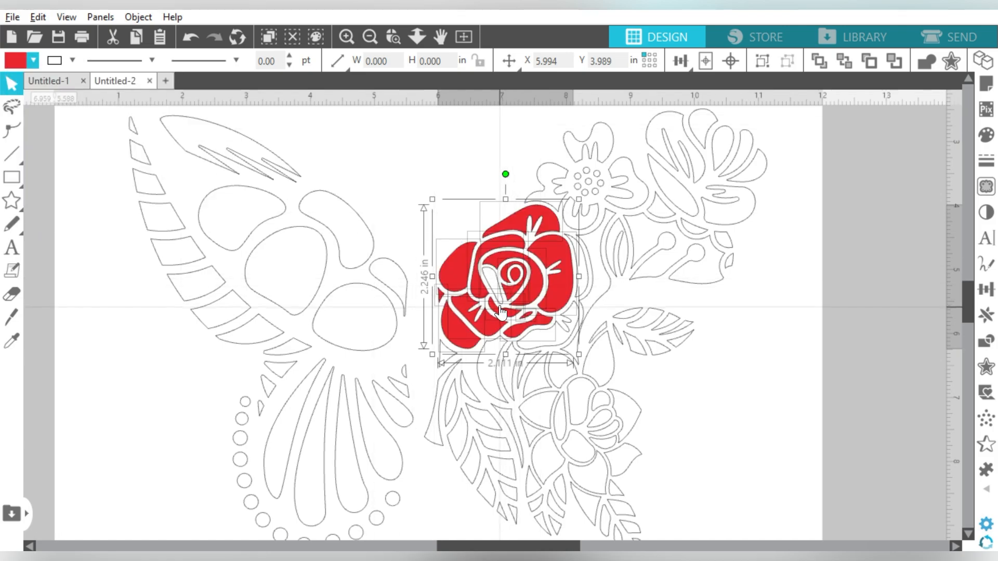
# Select the remaining unfilled inner and outer petals of the rose and fill them with the same red.
pyautogui.click(446, 170)
pyautogui.click(486, 273)
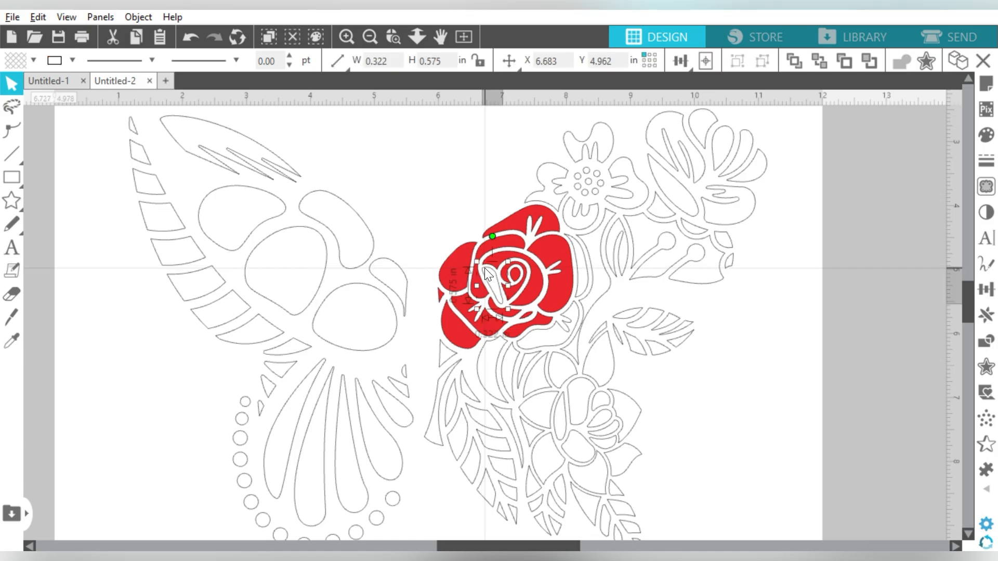
pyautogui.keyDown('shift'); pyautogui.click(586, 296); pyautogui.keyUp('shift')
pyautogui.keyDown('shift'); pyautogui.click(585, 312); pyautogui.keyUp('shift')
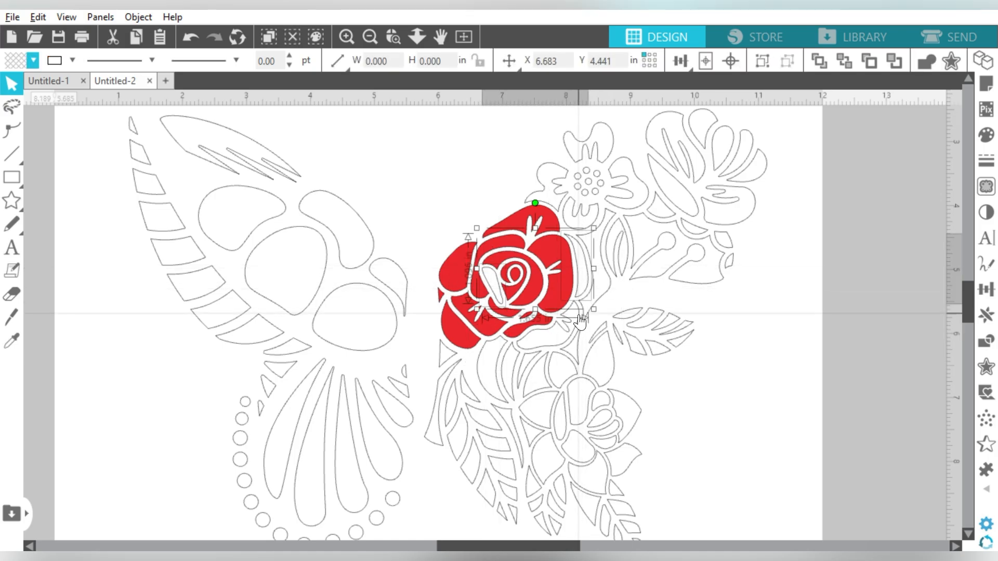
pyautogui.click(34, 61)
pyautogui.click(26, 136)
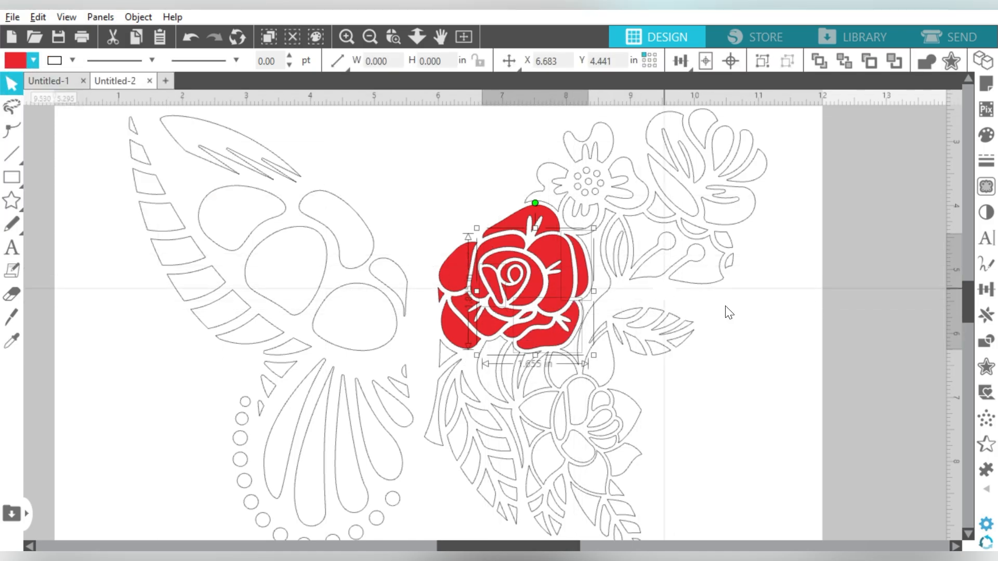
# Delete the leftover background shape between the red rose and the leaves beside it.
pyautogui.click(798, 341)
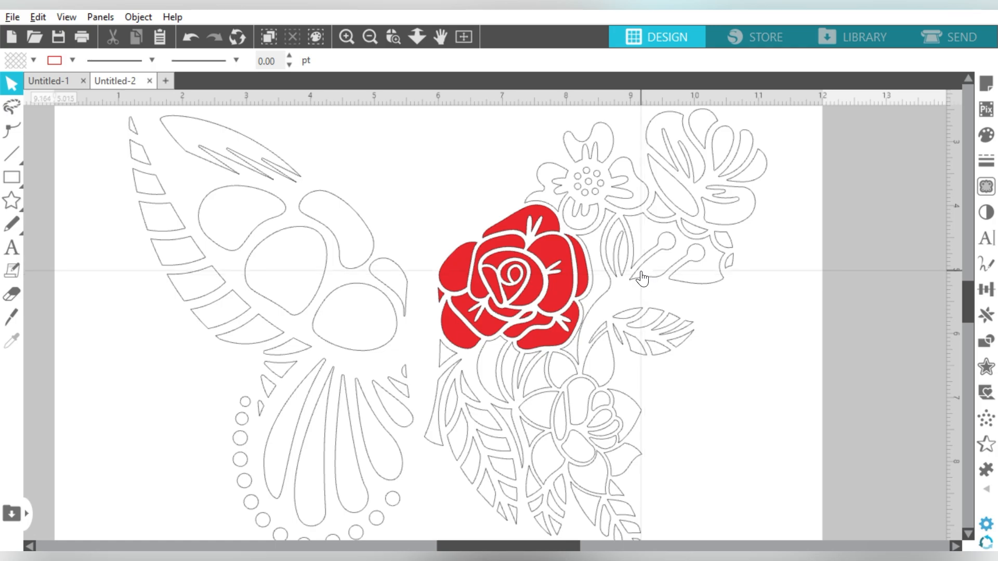
pyautogui.click(612, 291)
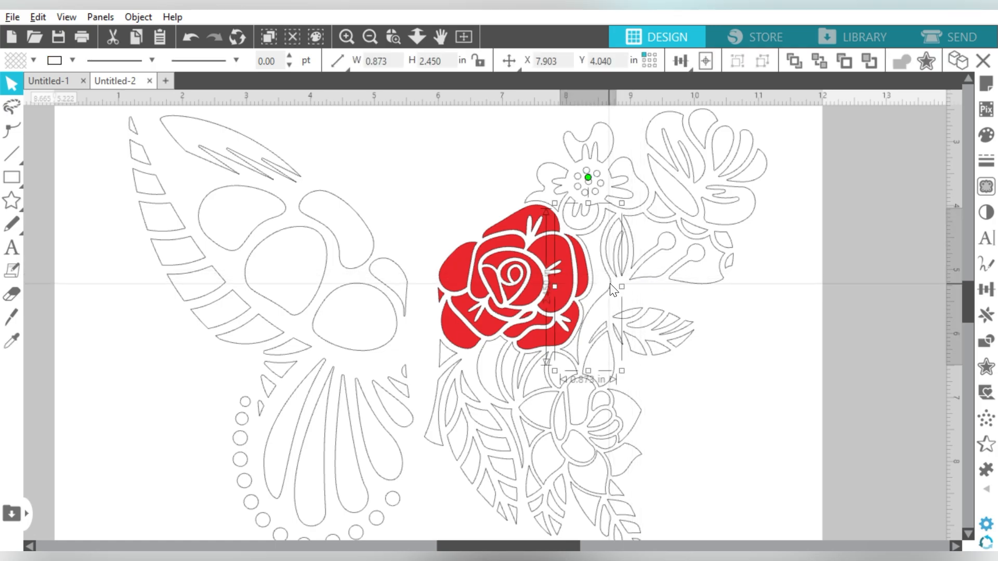
pyautogui.press('Delete')
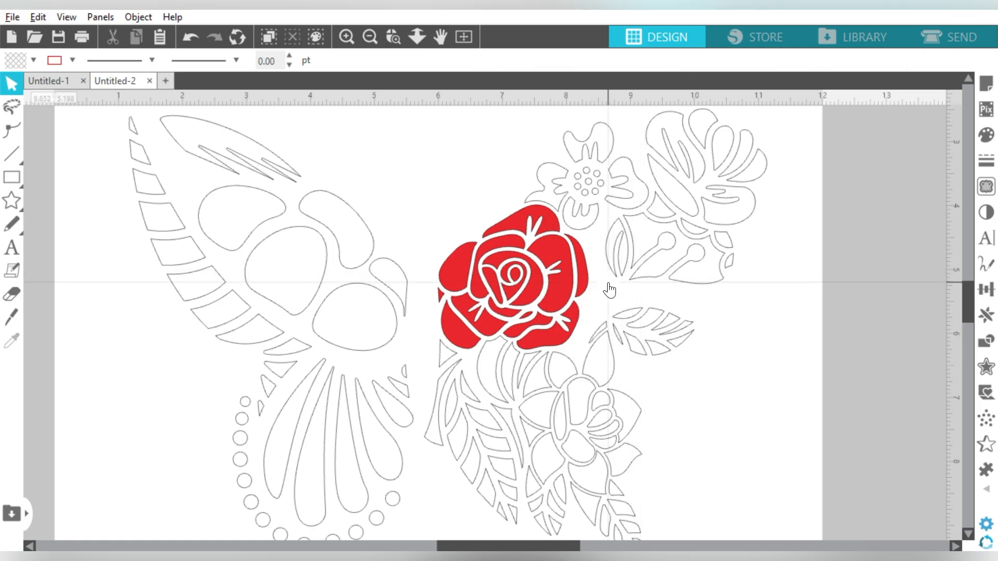
# Select all petals and center dots of the small flower above the rose and fill them with yellow.
pyautogui.moveTo(533, 137); pyautogui.dragTo(627, 198)
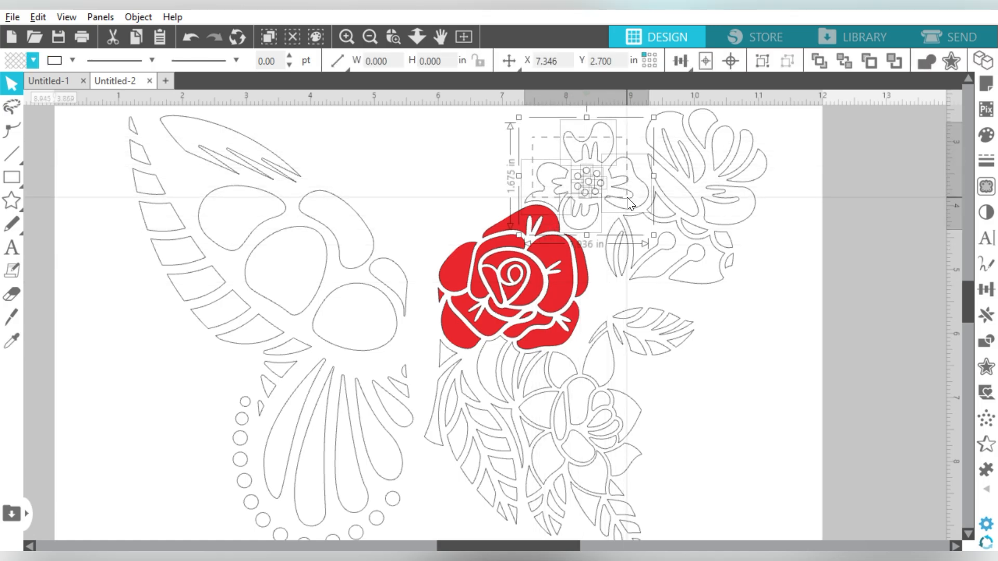
pyautogui.keyDown('shift'); pyautogui.click(587, 210); pyautogui.keyUp('shift')
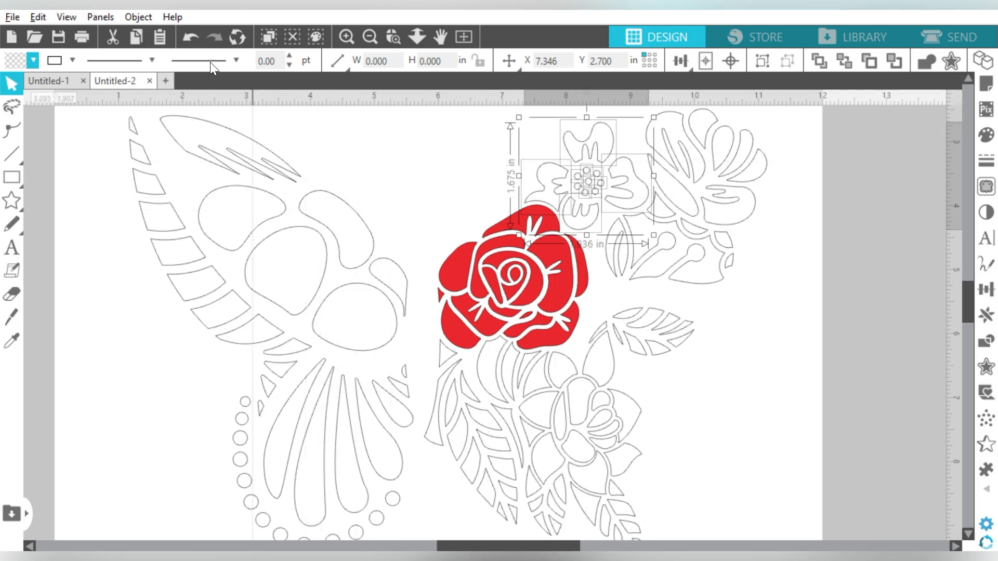
pyautogui.click(34, 60)
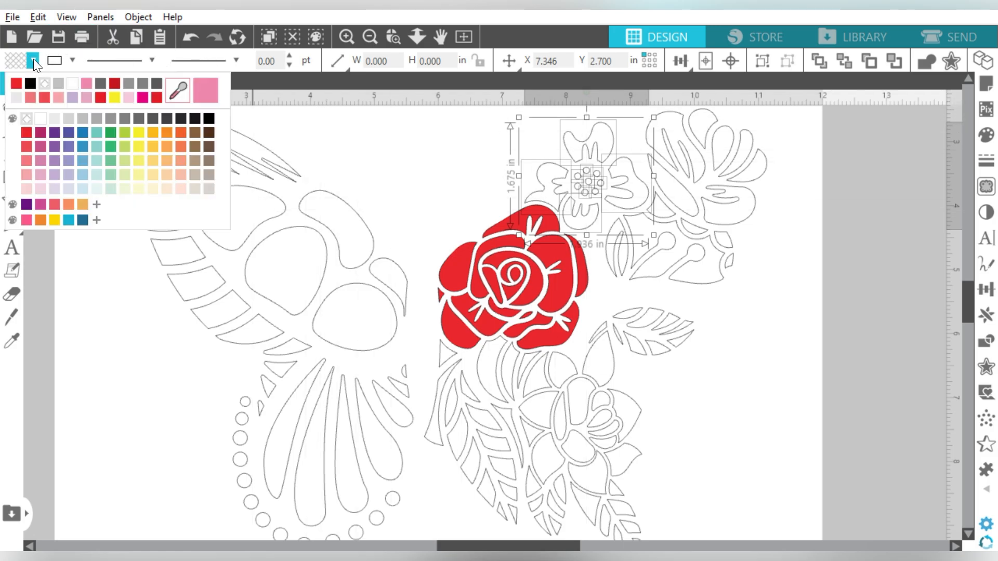
pyautogui.click(113, 100)
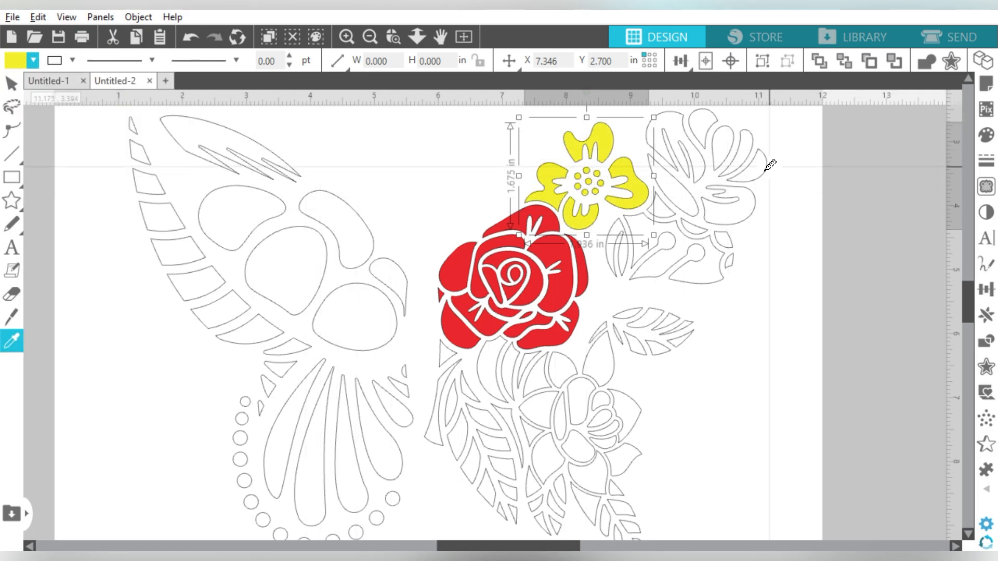
# Fill the curved bean-shaped spot in the upper part of the left butterfly wing with red.
pyautogui.click(587, 265)
pyautogui.moveTo(596, 259); pyautogui.dragTo(608, 358)
pyautogui.click(338, 229)
pyautogui.click(33, 60)
pyautogui.click(16, 84)
# Select all petals of the large flower beside the yellow one and fill them with orange.
pyautogui.moveTo(793, 112); pyautogui.dragTo(657, 208)
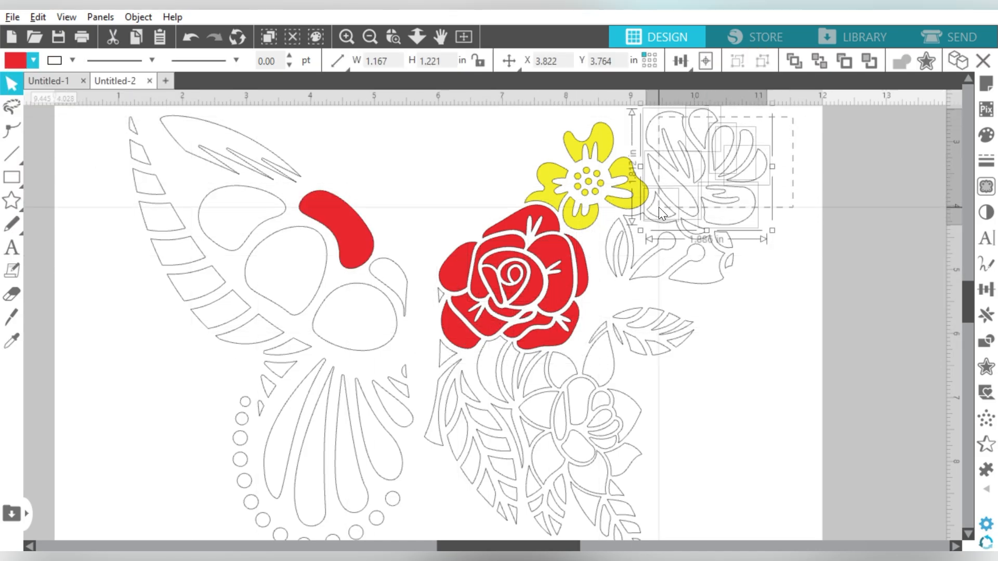
pyautogui.click(33, 60)
pyautogui.click(181, 133)
# Fill the leaf pieces below the orange flower and the separate veined leaf beneath them with green.
pyautogui.moveTo(738, 252); pyautogui.dragTo(659, 210)
pyautogui.click(33, 61)
pyautogui.click(110, 132)
pyautogui.moveTo(718, 312); pyautogui.dragTo(598, 335)
pyautogui.click(33, 60)
pyautogui.click(110, 133)
# Fill the small leaf tip below the orange flower with green and select the leaf pieces together with the veined leaf.
pyautogui.click(729, 260)
pyautogui.click(34, 61)
pyautogui.click(111, 133)
pyautogui.keyDown('shift'); pyautogui.click(681, 339); pyautogui.keyUp('shift')
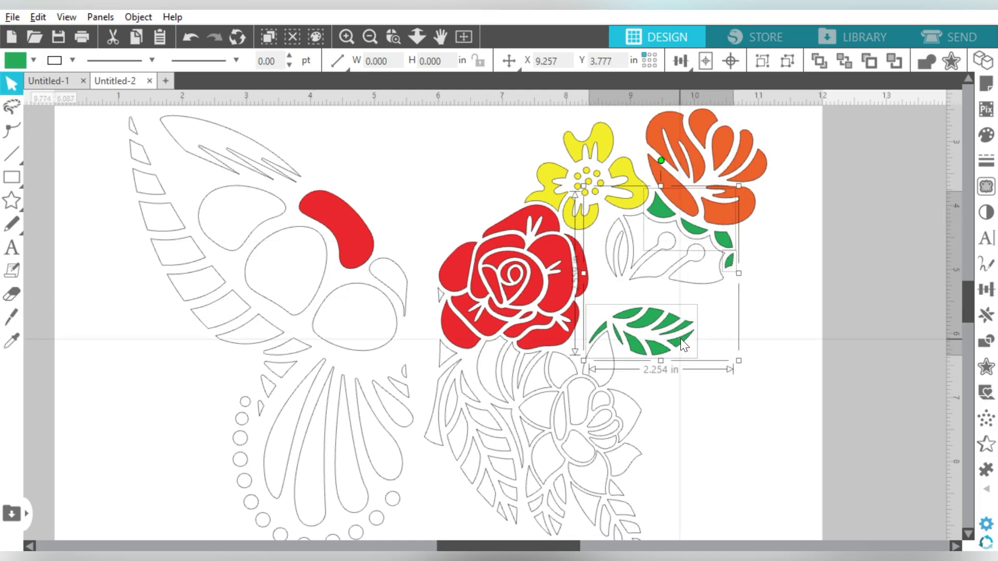
# Select all segments of the long veined leaf below the rose and fill them with green.
pyautogui.scroll(-1, 681, 338)
pyautogui.moveTo(450, 471); pyautogui.dragTo(513, 403)
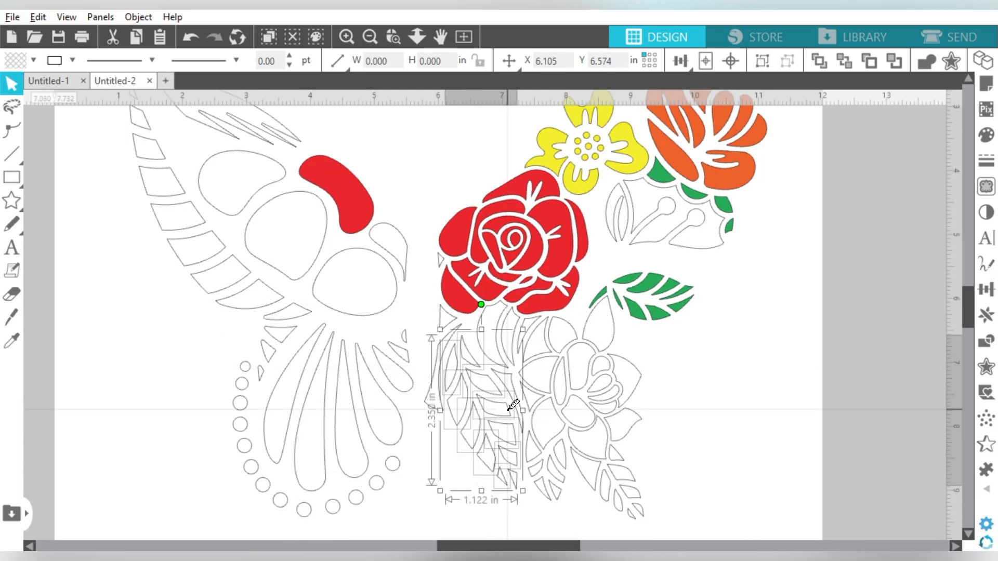
pyautogui.click(33, 60)
pyautogui.click(111, 133)
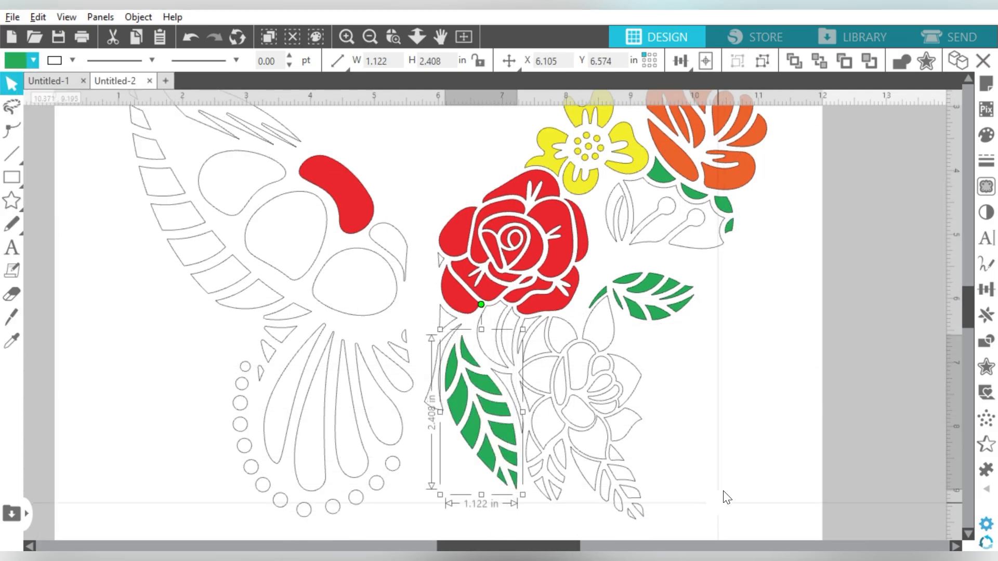
# Select the two leaves under the lower flower and fill them with the same green as the long leaf.
pyautogui.scroll(-1, 724, 497)
pyautogui.moveTo(703, 493); pyautogui.dragTo(574, 437)
pyautogui.moveTo(523, 489); pyautogui.dragTo(599, 442)
pyautogui.click(11, 340)
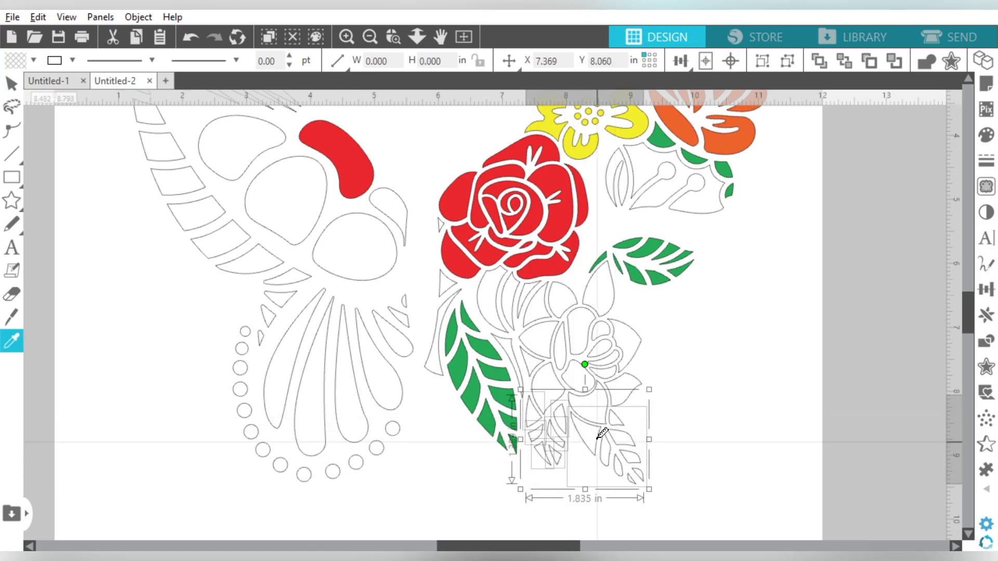
pyautogui.click(455, 348)
# Group all petals of the pointed flower below the rose and fill them with teal.
pyautogui.moveTo(686, 301); pyautogui.dragTo(557, 380)
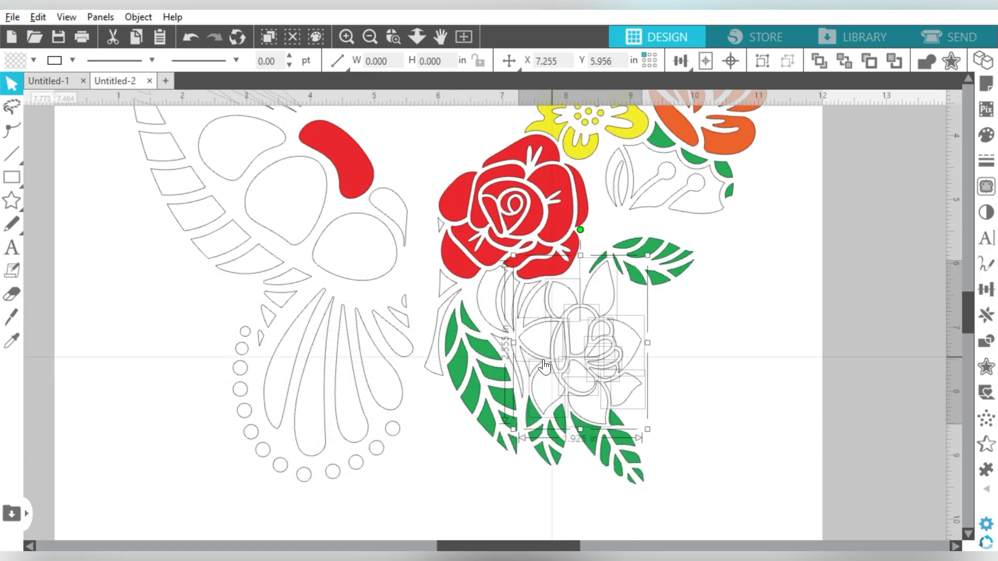
pyautogui.hotkey('ctrl', 'g')
pyautogui.click(21, 60)
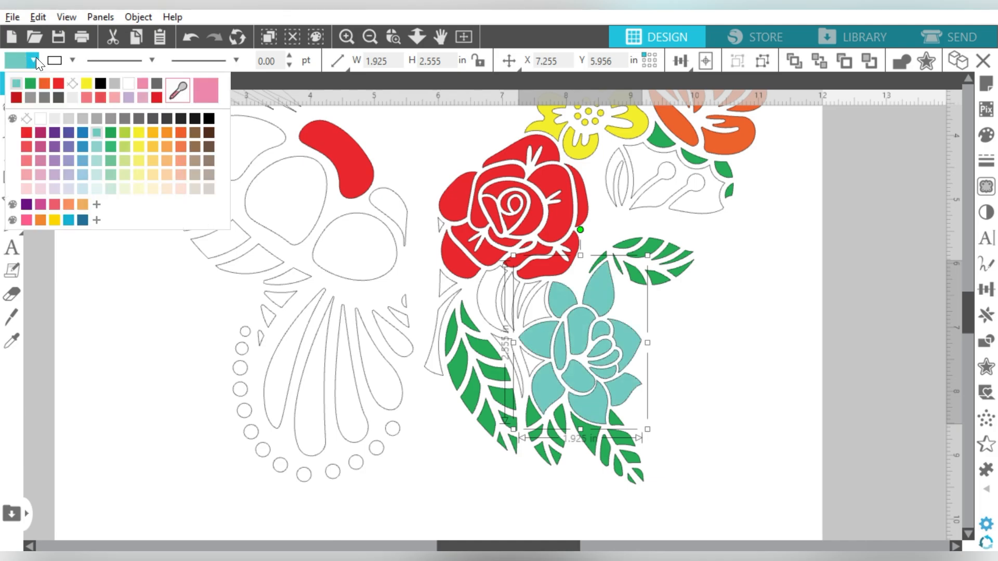
pyautogui.click(92, 134)
# Fill the curved bud petals between the rose and the pointed flower with blue.
pyautogui.click(493, 298)
pyautogui.moveTo(501, 300); pyautogui.dragTo(518, 366)
pyautogui.click(21, 61)
pyautogui.click(92, 133)
# Change the fill of the pointed flower below the rose to violet.
pyautogui.click(577, 321)
pyautogui.click(21, 60)
pyautogui.click(108, 133)
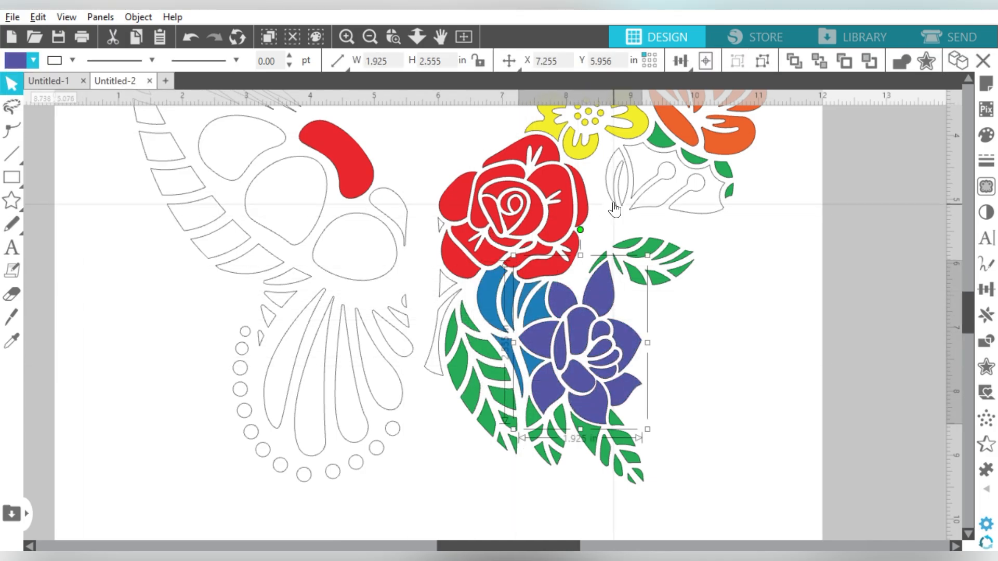
# Fill the small leaf beside the berry stems and the outer upper spot of the left wing with yellow.
pyautogui.moveTo(613, 205); pyautogui.dragTo(624, 177)
pyautogui.scroll(1, 401, 297)
pyautogui.scroll(1, 401, 297)
pyautogui.keyDown('shift'); pyautogui.click(245, 223); pyautogui.keyUp('shift')
pyautogui.click(11, 341)
pyautogui.click(577, 213)
# Fill the middle spot of the left wing with violet and the rounded spot below it with orange.
pyautogui.doubleClick(286, 265)
pyautogui.click(11, 341)
pyautogui.click(562, 367)
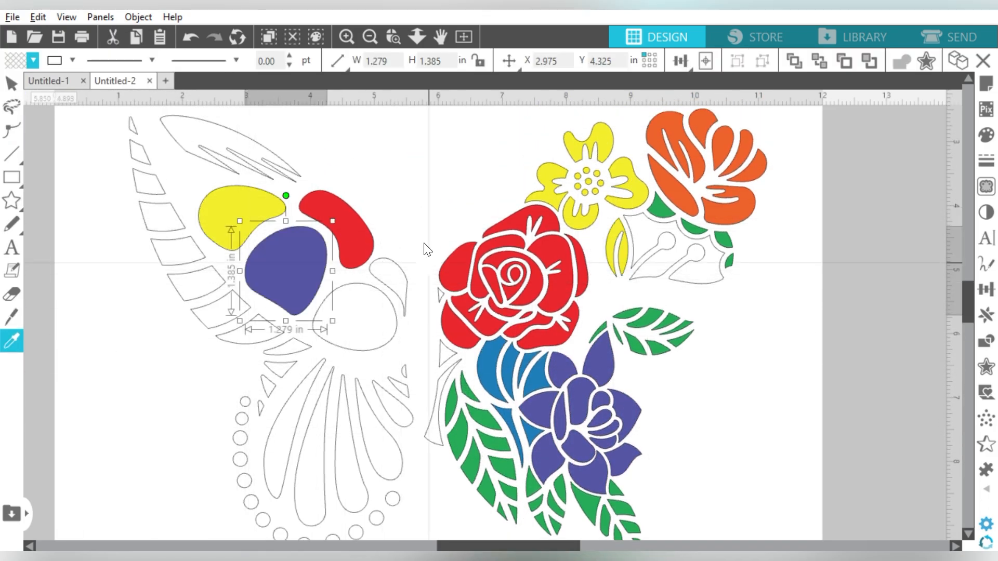
pyautogui.click(390, 339)
pyautogui.click(11, 341)
pyautogui.click(676, 156)
# Fill the feathered shape at the left wing's upper edge with green and the small spot near the body with blue.
pyautogui.click(291, 161)
pyautogui.click(12, 341)
pyautogui.click(458, 443)
# Fill the outermost long teardrop of the lower wing and the tiny piece beside the body with red.
pyautogui.scroll(-2, 407, 330)
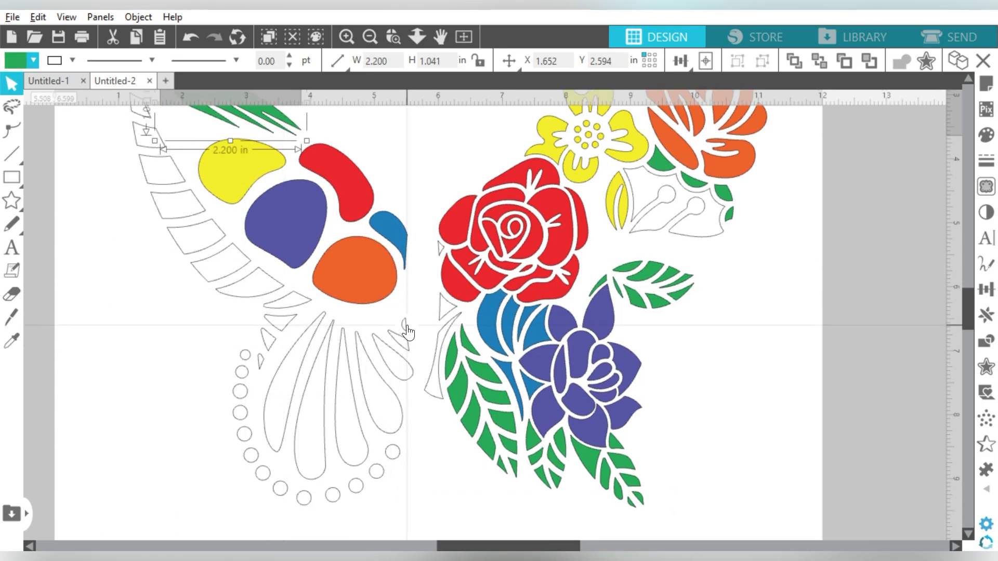
pyautogui.click(405, 327)
pyautogui.keyDown('shift'); pyautogui.click(289, 364); pyautogui.keyUp('shift')
pyautogui.click(12, 341)
pyautogui.click(338, 172)
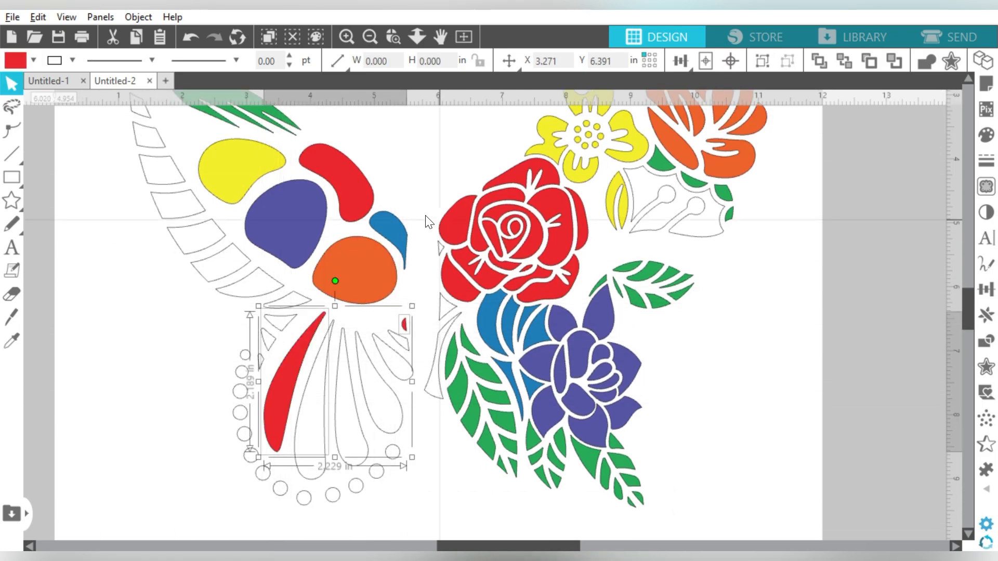
pyautogui.click(426, 221)
# Fill one lower stripe on the upper wing's outer edge and the triangle at the wing tip with red.
pyautogui.click(218, 260)
pyautogui.scroll(2, 155, 160)
pyautogui.keyDown('shift'); pyautogui.click(133, 123); pyautogui.keyUp('shift')
pyautogui.click(12, 341)
pyautogui.click(338, 219)
# Fill the two small lower-wing slivers and the edge stripe above the red one with orange.
pyautogui.click(404, 367)
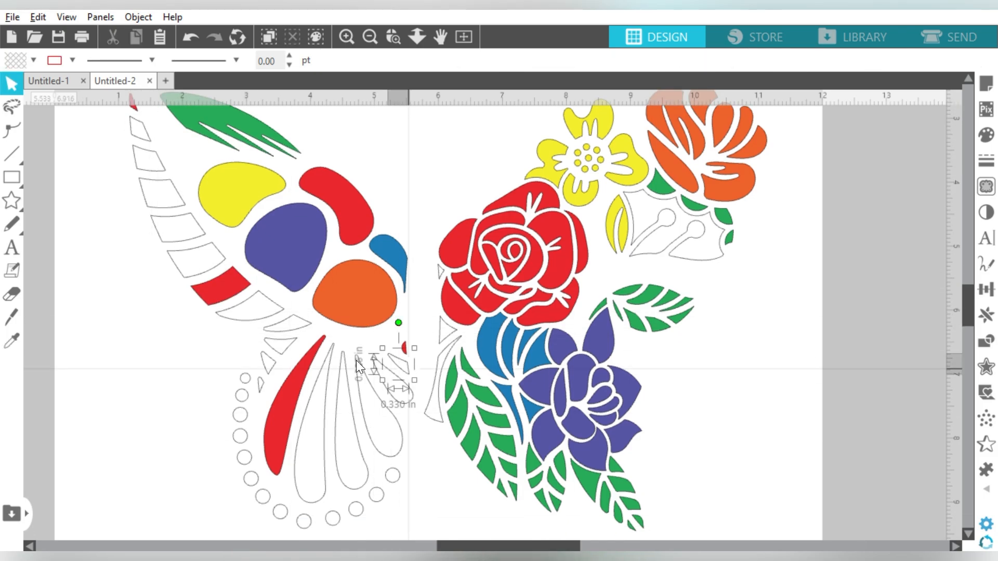
pyautogui.keyDown('shift'); pyautogui.click(260, 384); pyautogui.keyUp('shift')
pyautogui.keyDown('shift'); pyautogui.click(197, 260); pyautogui.keyUp('shift')
pyautogui.click(12, 341)
pyautogui.click(681, 169)
# Fill the short lower-wing teardrop, the small outer triangle and the edge stripe above the orange one with yellow.
pyautogui.click(392, 385)
pyautogui.keyDown('shift'); pyautogui.click(268, 363); pyautogui.keyUp('shift')
pyautogui.keyDown('shift'); pyautogui.click(178, 234); pyautogui.keyUp('shift')
pyautogui.click(33, 60)
pyautogui.click(542, 183)
# Fill the next lower-wing teardrop with its matching edge pieces in green, and the following teardrop with its edge pieces in blue.
pyautogui.click(380, 427)
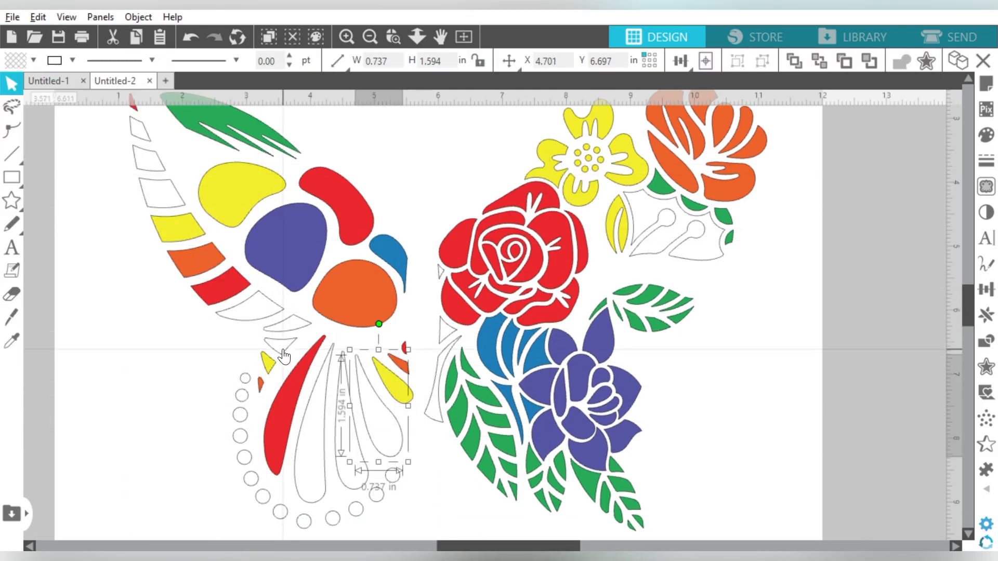
pyautogui.keyDown('shift'); pyautogui.click(280, 346); pyautogui.keyUp('shift')
pyautogui.click(368, 469)
pyautogui.keyDown('shift'); pyautogui.click(294, 317); pyautogui.keyUp('shift')
pyautogui.keyDown('shift'); pyautogui.click(149, 150); pyautogui.keyUp('shift')
pyautogui.click(12, 341)
pyautogui.click(388, 249)
# Fill the last unfilled lower-wing teardrop and the two remaining outer edge pieces of the upper wing with violet.
pyautogui.click(325, 488)
pyautogui.keyDown('shift'); pyautogui.click(249, 299); pyautogui.keyUp('shift')
pyautogui.keyDown('shift'); pyautogui.click(139, 125); pyautogui.keyUp('shift')
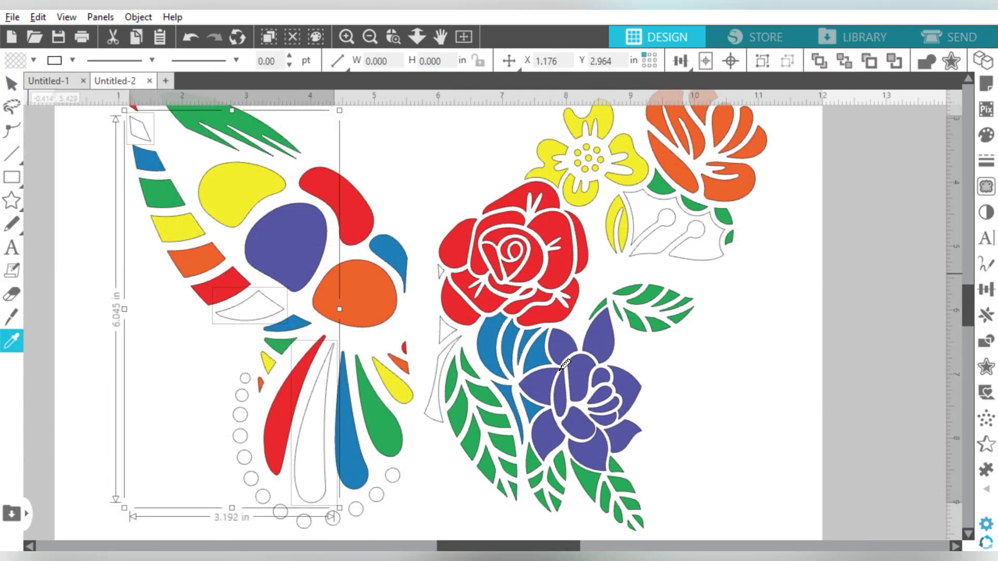
# Fill three of the lower wing's border dots with red: both end dots and one on the outer curve.
pyautogui.click(328, 357)
pyautogui.keyDown('shift'); pyautogui.click(339, 434); pyautogui.keyUp('shift')
pyautogui.keyDown('shift'); pyautogui.click(426, 419); pyautogui.keyUp('shift')
pyautogui.click(33, 60)
pyautogui.click(15, 130)
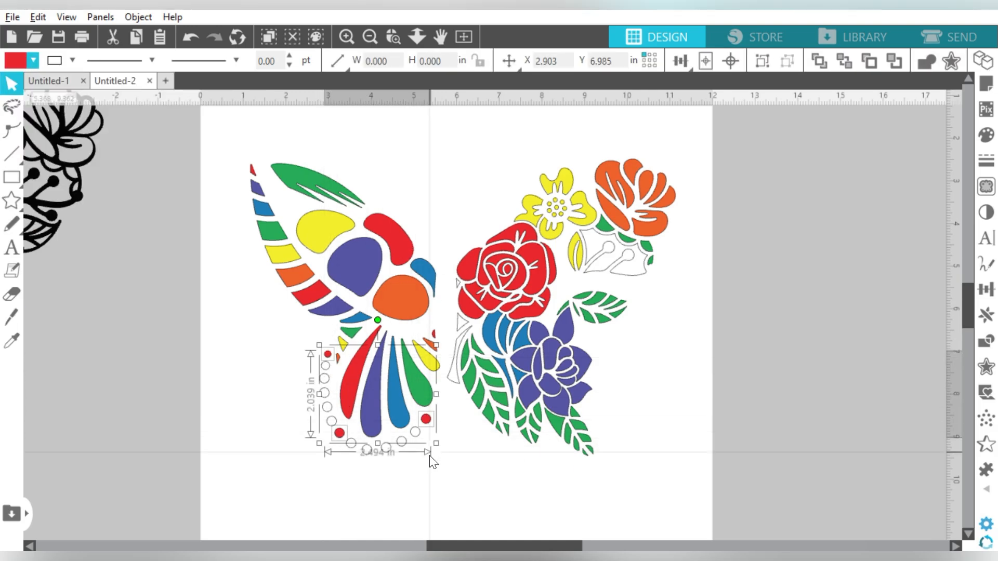
# Fill the two border dots next to the red ones with orange and the following two dots with yellow.
pyautogui.click(416, 432)
pyautogui.keyDown('shift'); pyautogui.click(332, 422); pyautogui.keyUp('shift')
pyautogui.click(12, 341)
pyautogui.click(401, 299)
pyautogui.click(402, 441)
pyautogui.keyDown('shift'); pyautogui.click(327, 407); pyautogui.keyUp('shift')
pyautogui.click(12, 341)
pyautogui.click(291, 256)
# Fill the remaining lower-wing border dots in pairs with green, blue and violet.
pyautogui.click(386, 448)
pyautogui.keyDown('shift'); pyautogui.click(324, 393); pyautogui.keyUp('shift')
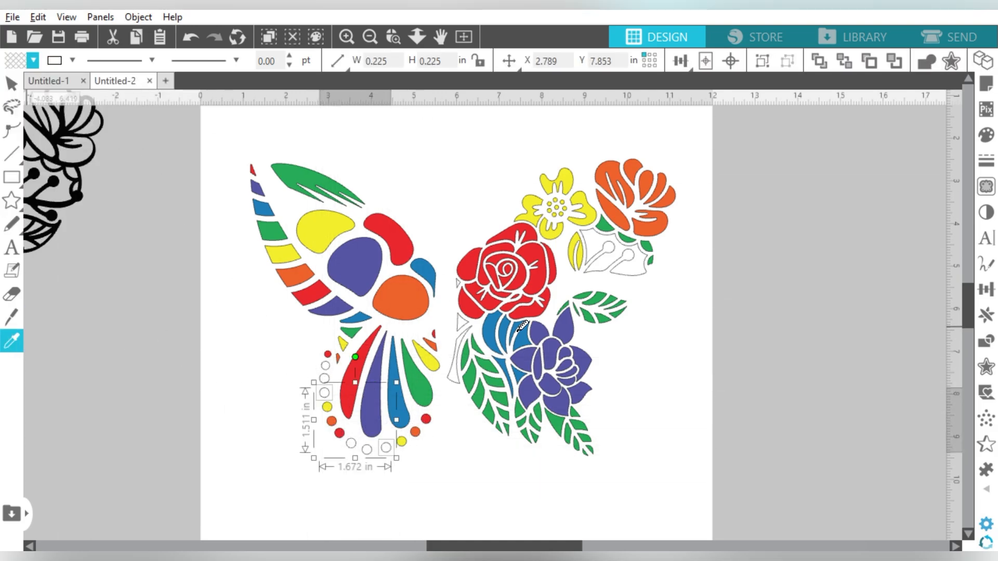
pyautogui.click(11, 341)
pyautogui.click(356, 317)
pyautogui.click(351, 443)
pyautogui.keyDown('shift'); pyautogui.click(326, 365); pyautogui.keyUp('shift')
pyautogui.click(12, 341)
pyautogui.click(354, 267)
# Delete the leftover background shapes beside the body and around the berry stems, and recolor the small yellow leaf green.
pyautogui.click(459, 339)
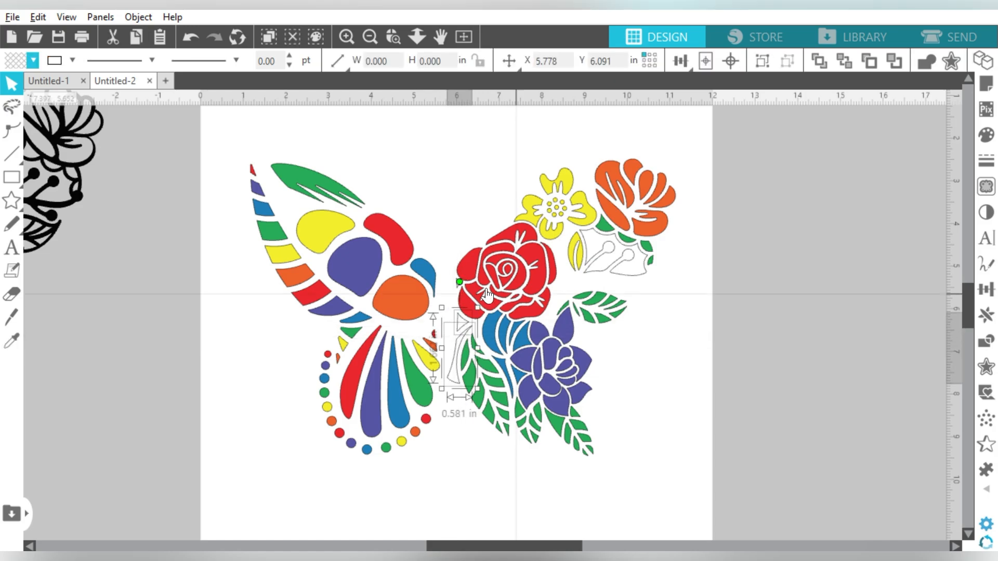
pyautogui.press('Delete')
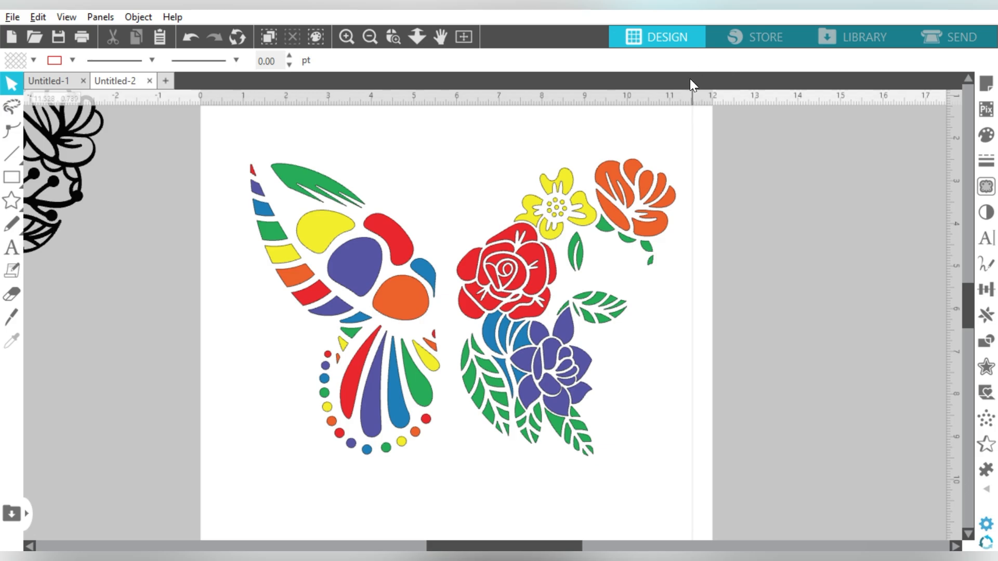
# Select all yellow shapes, RGB (247,239,41), by fill color and group them.
pyautogui.click(315, 33)
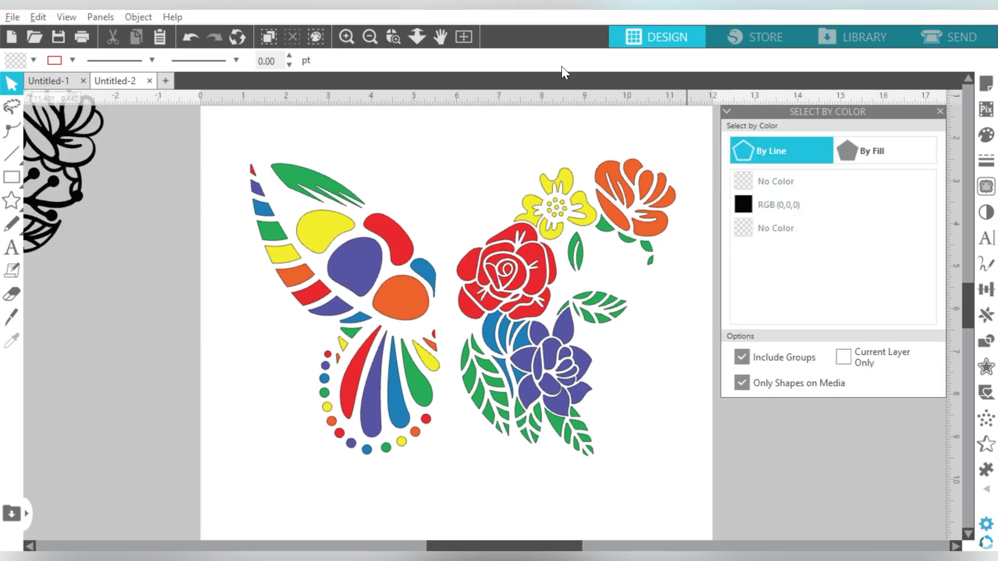
pyautogui.click(861, 152)
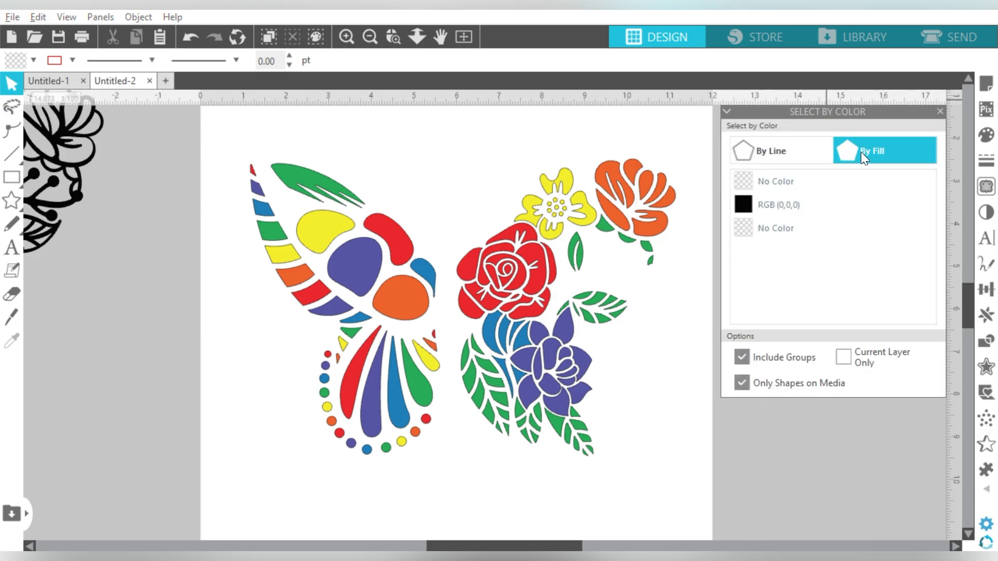
pyautogui.scroll(-1, 809, 218)
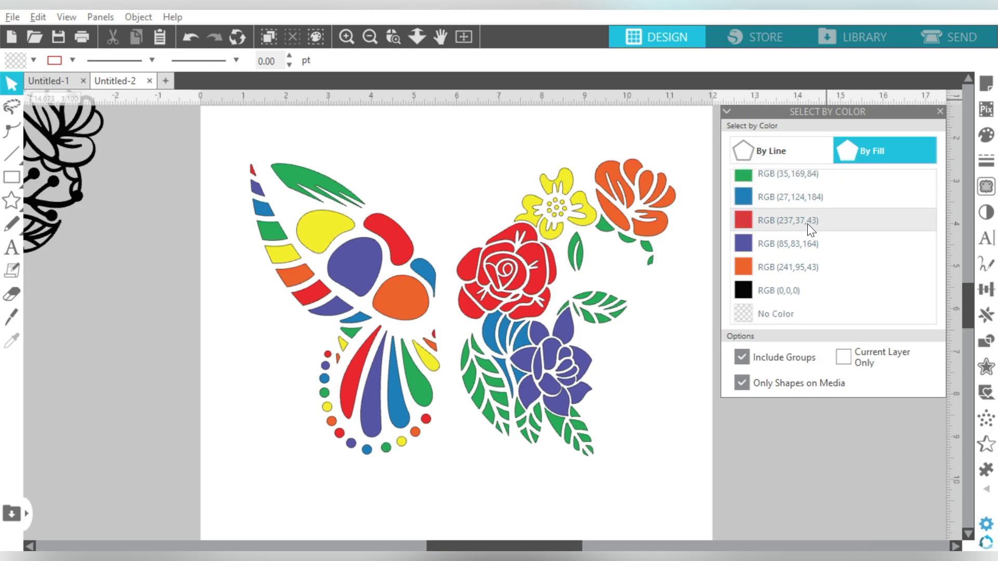
pyautogui.scroll(1, 807, 224)
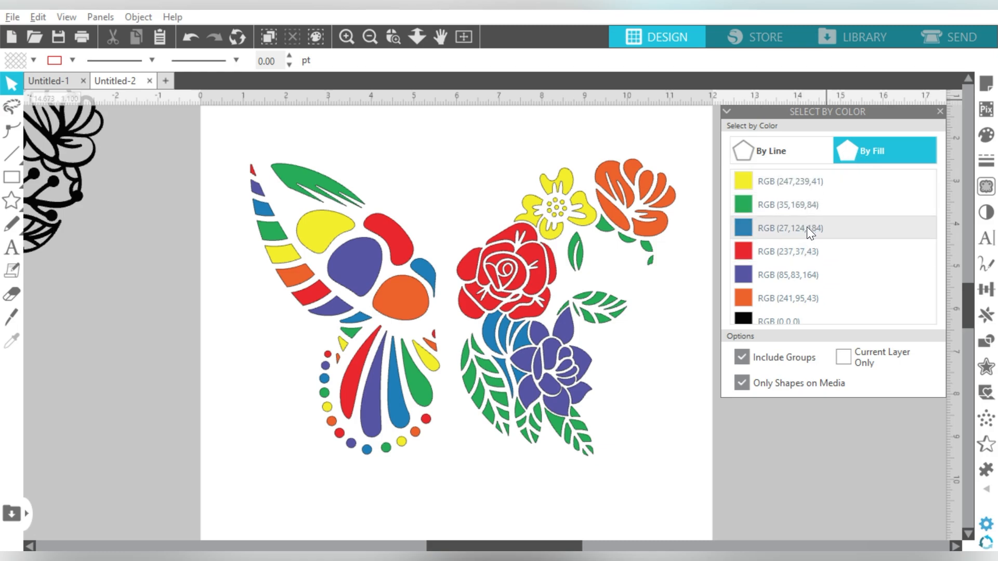
pyautogui.click(773, 181)
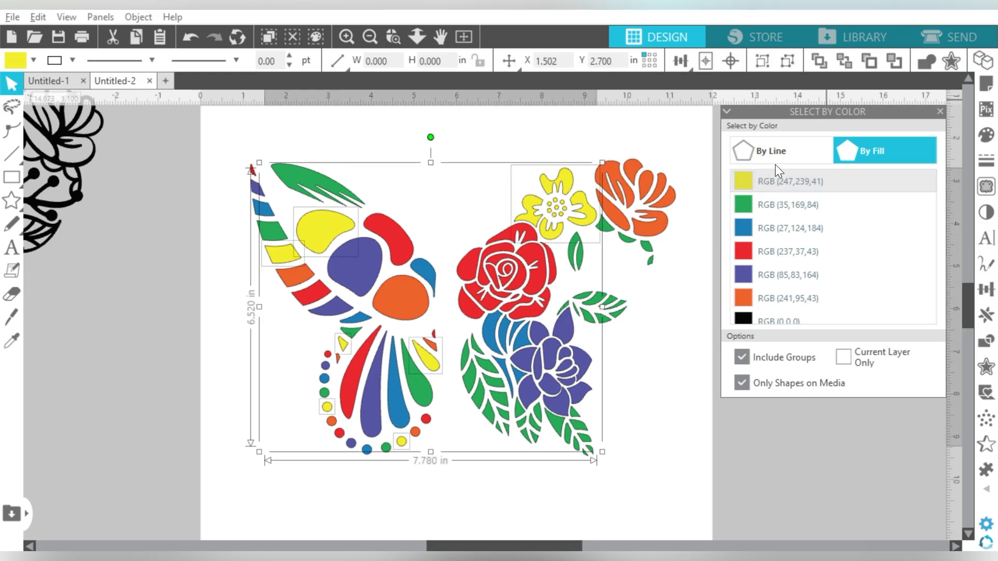
pyautogui.click(765, 55)
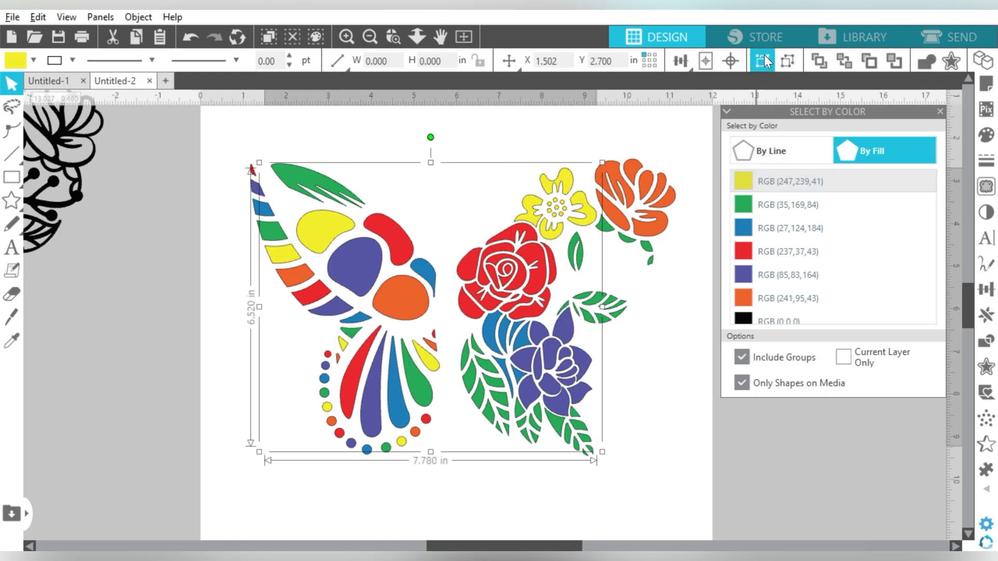
# Select the green RGB (35,169,84) shapes and the blue RGB (27,124,184) shapes by fill, grouping each color separately.
pyautogui.click(759, 201)
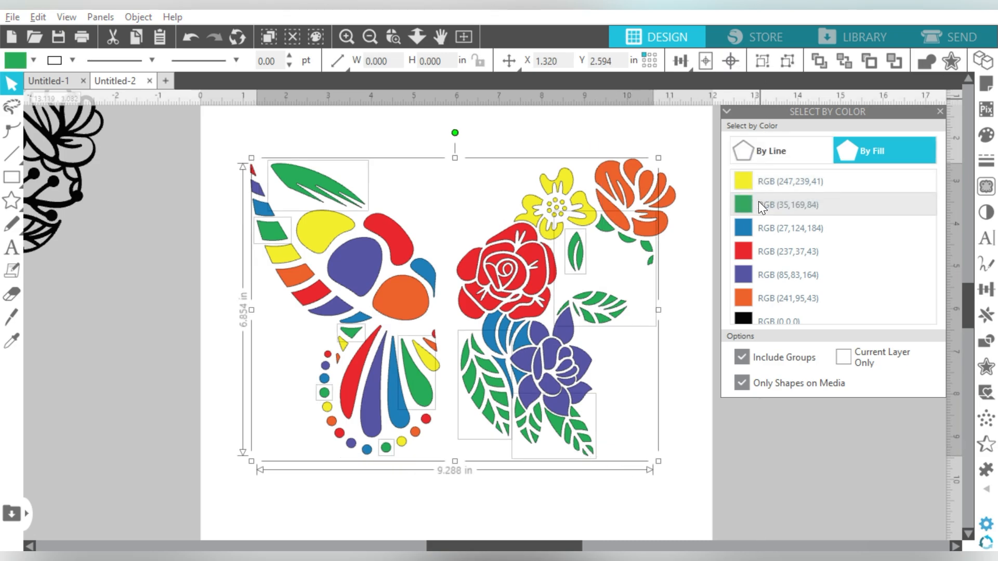
pyautogui.click(761, 61)
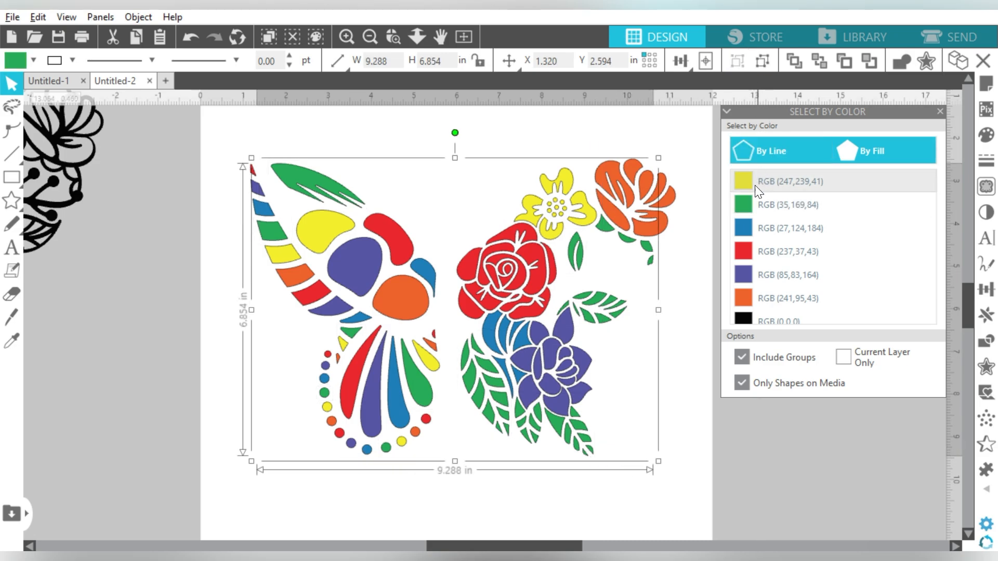
pyautogui.click(752, 227)
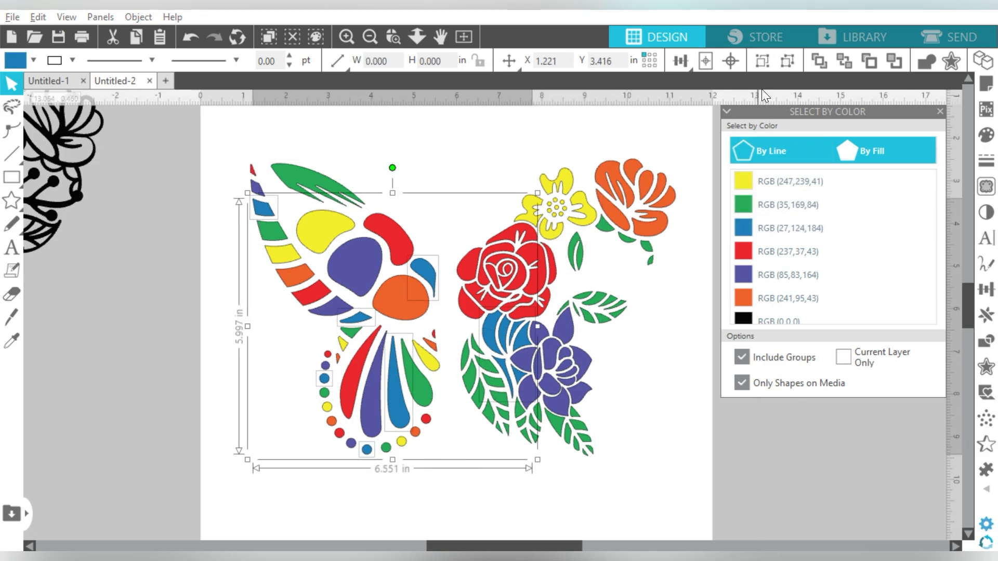
# Select the red, violet and orange shapes by fill color, grouping each color separately, and close the color selection.
pyautogui.click(765, 248)
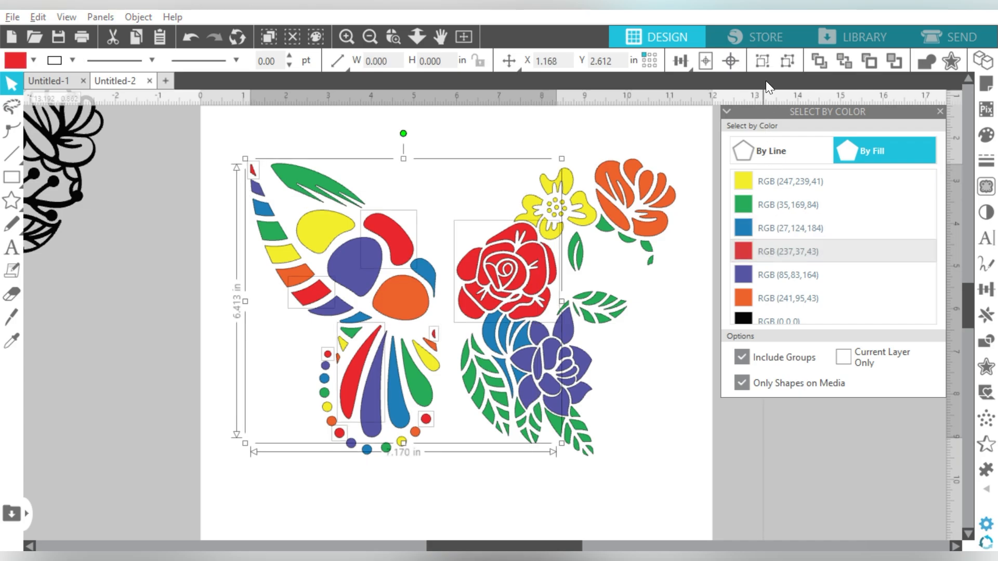
pyautogui.click(757, 273)
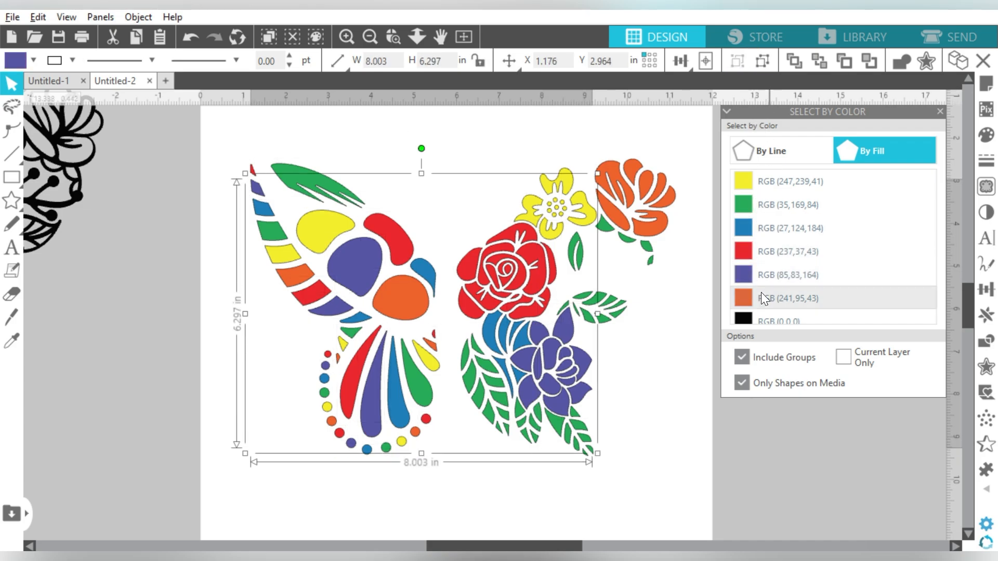
pyautogui.click(761, 294)
pyautogui.click(759, 55)
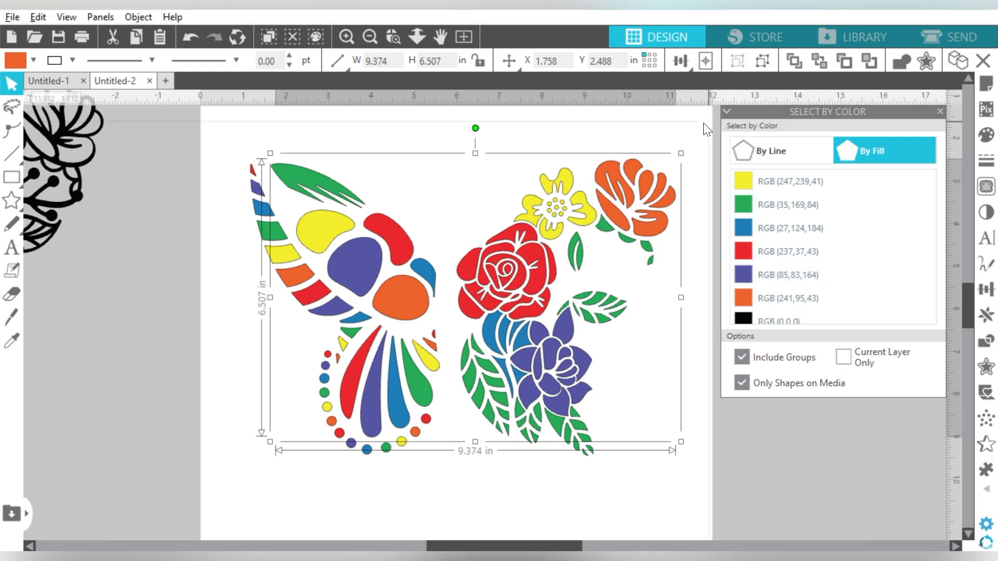
pyautogui.click(704, 127)
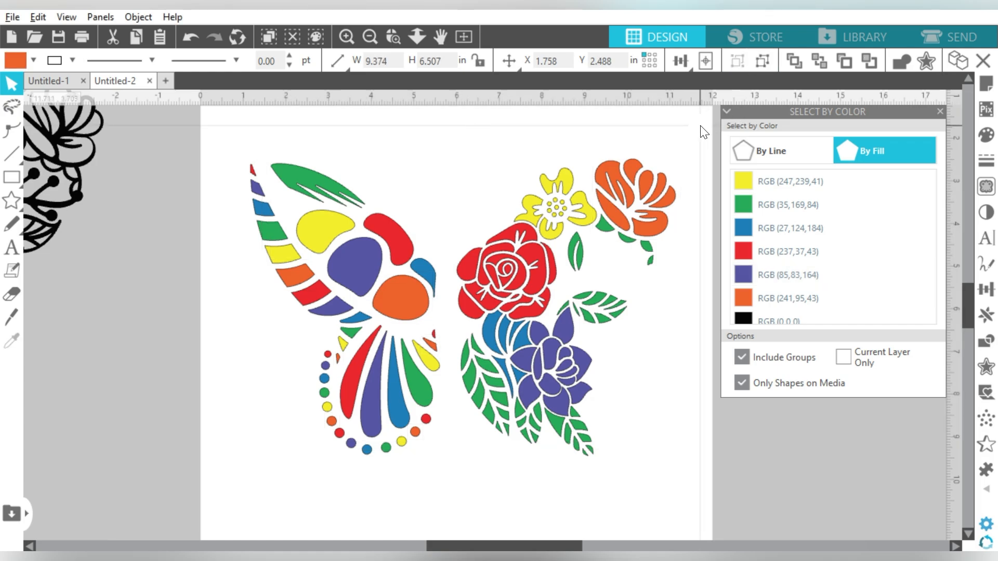
pyautogui.click(941, 113)
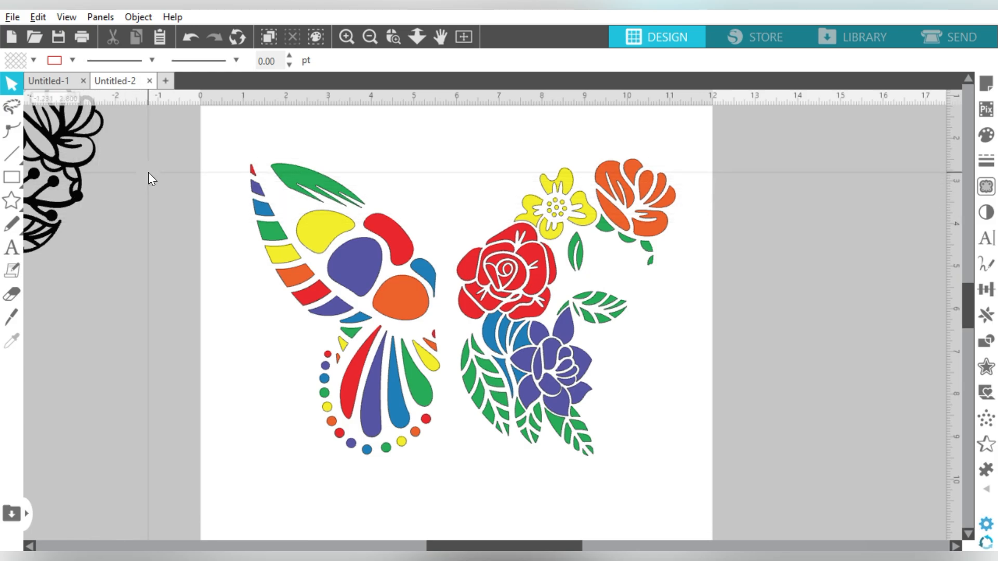
# Bring in the black butterfly outline from beside the page and center it on the page over the colored shapes.
pyautogui.moveTo(62, 142); pyautogui.dragTo(144, 185)
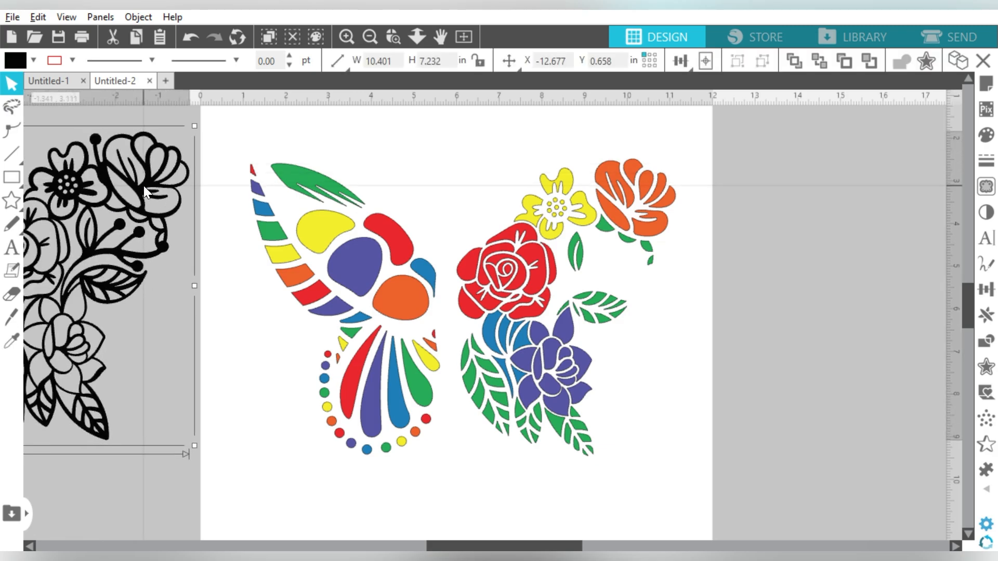
pyautogui.click(708, 63)
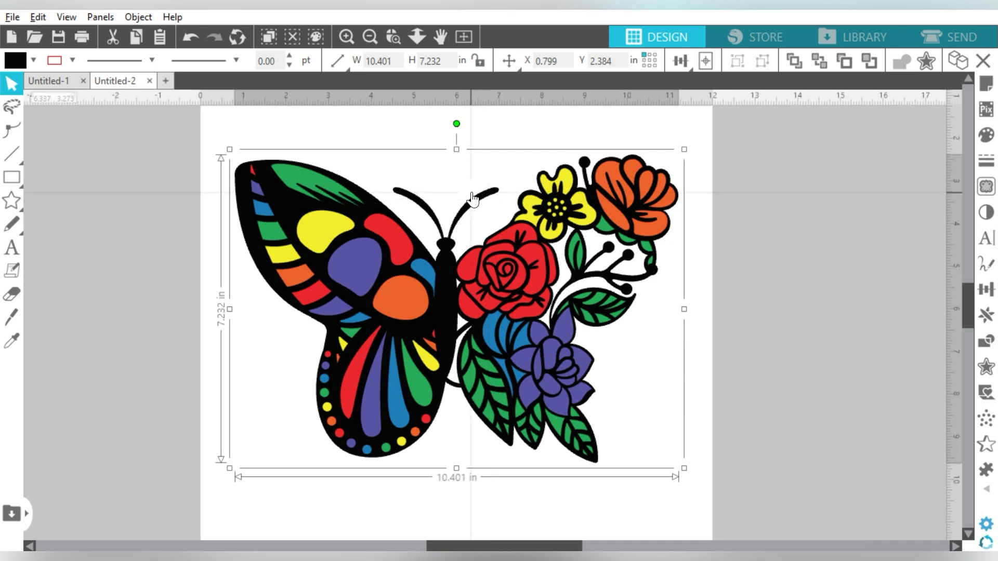
pyautogui.click(370, 37)
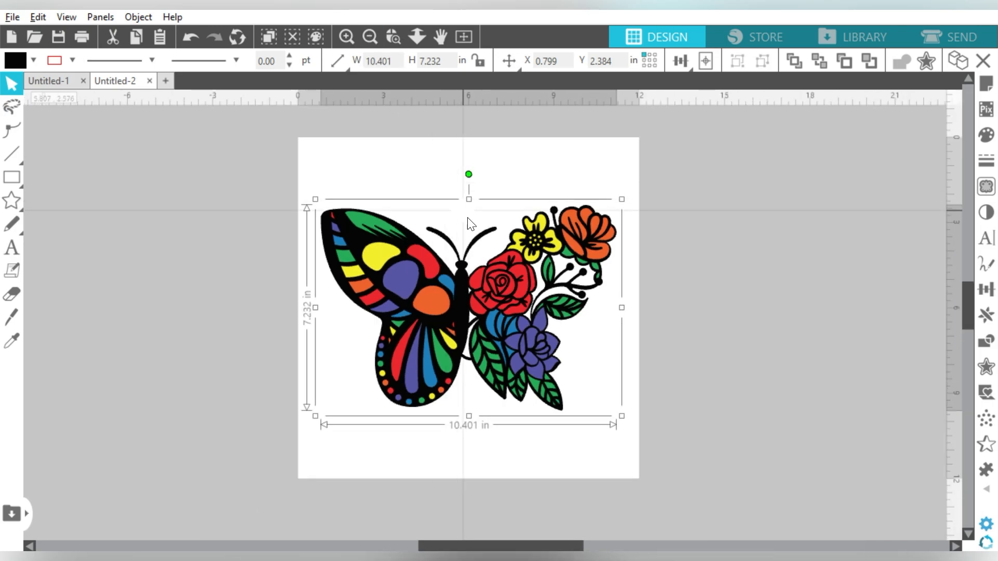
# Move the black butterfly outline off the page beside the colored shapes and duplicate it directly below.
pyautogui.moveTo(310, 213); pyautogui.dragTo(147, 149)
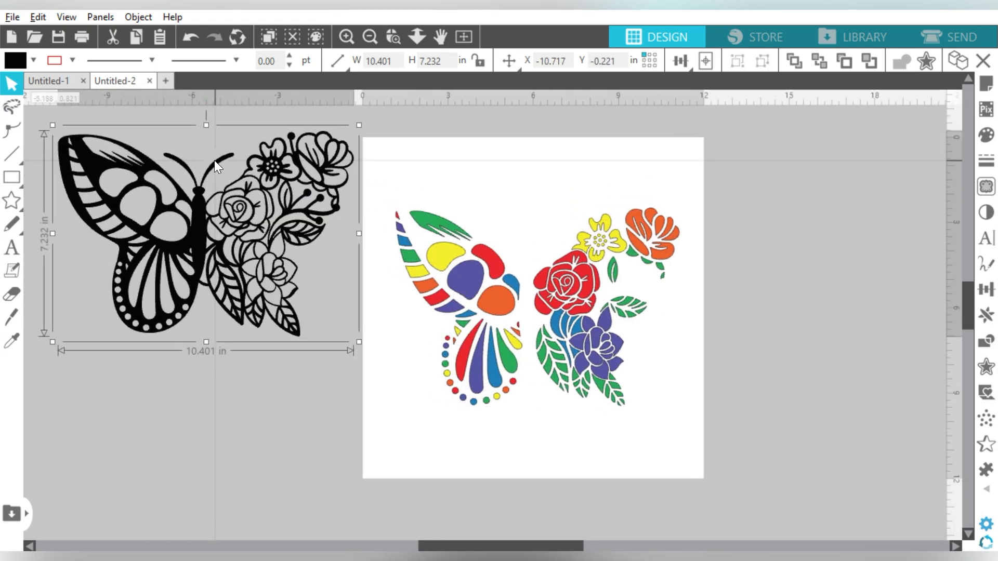
pyautogui.hotkey('ctrl', 'Down')
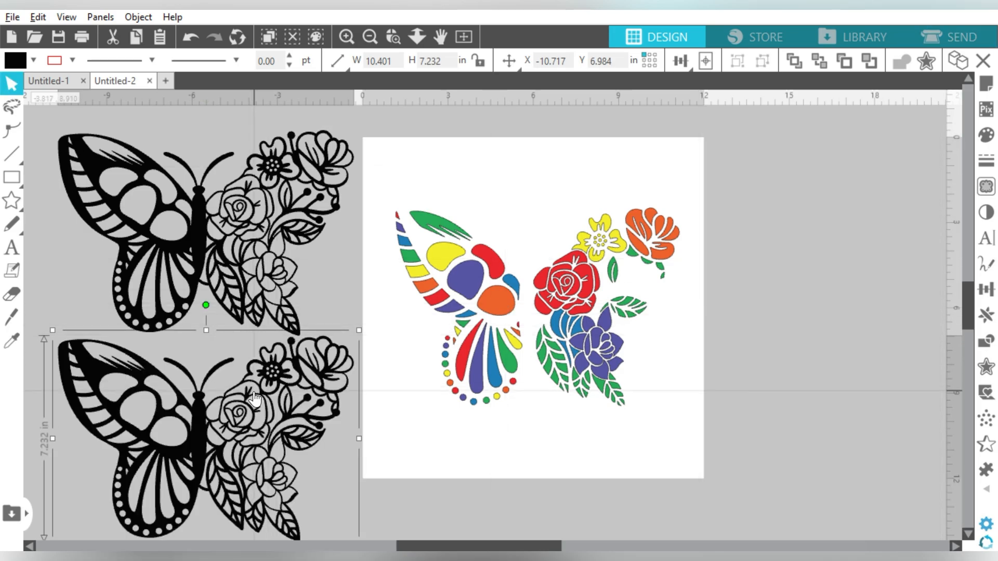
# Give the duplicate outline a transparent fill and a black line color.
pyautogui.click(34, 60)
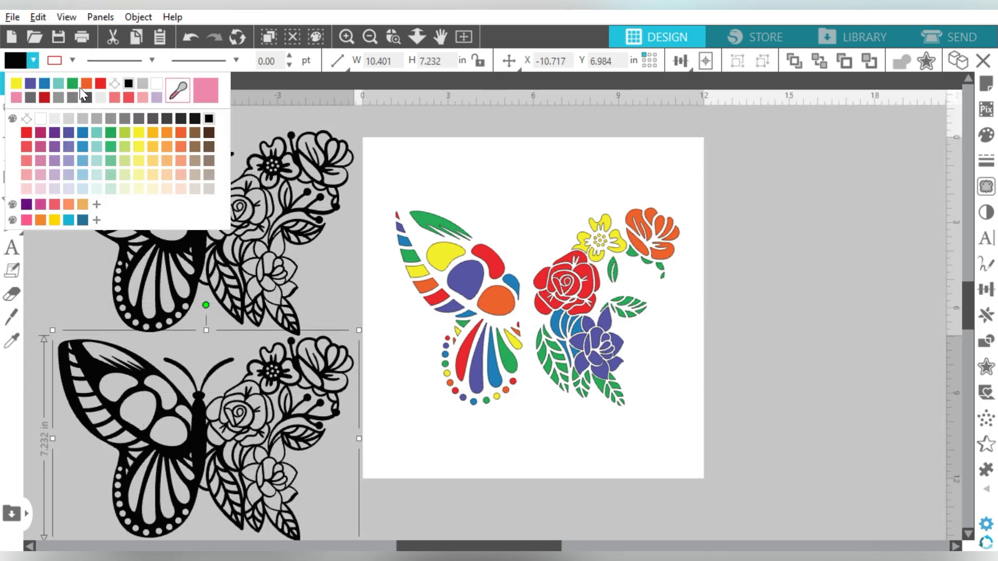
pyautogui.click(115, 84)
pyautogui.click(72, 60)
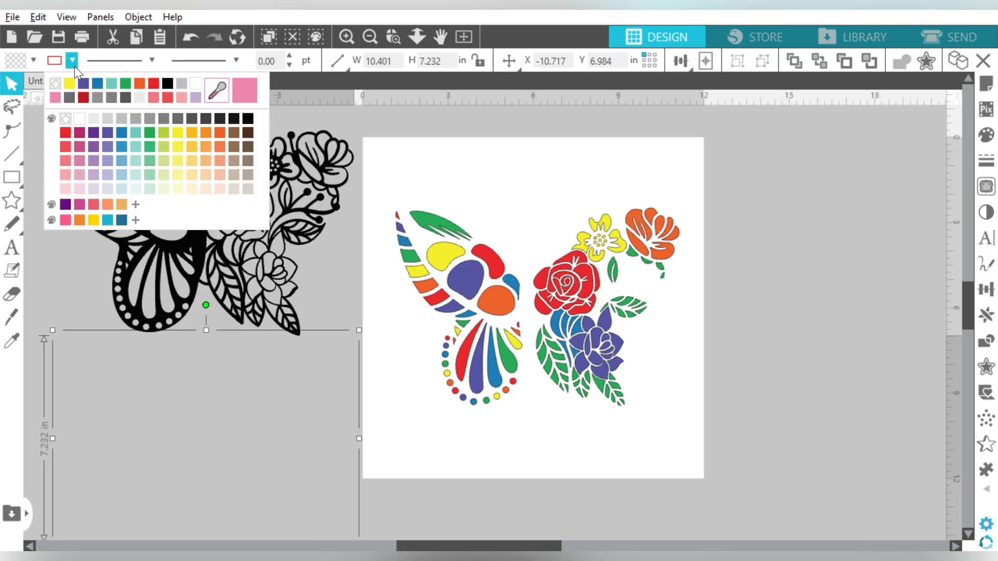
pyautogui.click(248, 120)
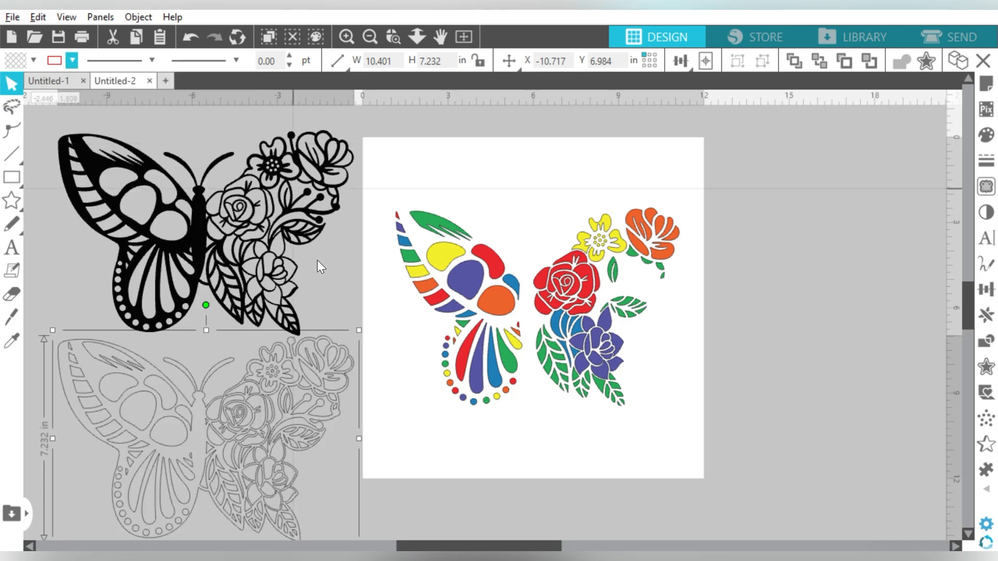
pyautogui.click(353, 444)
pyautogui.click(308, 428)
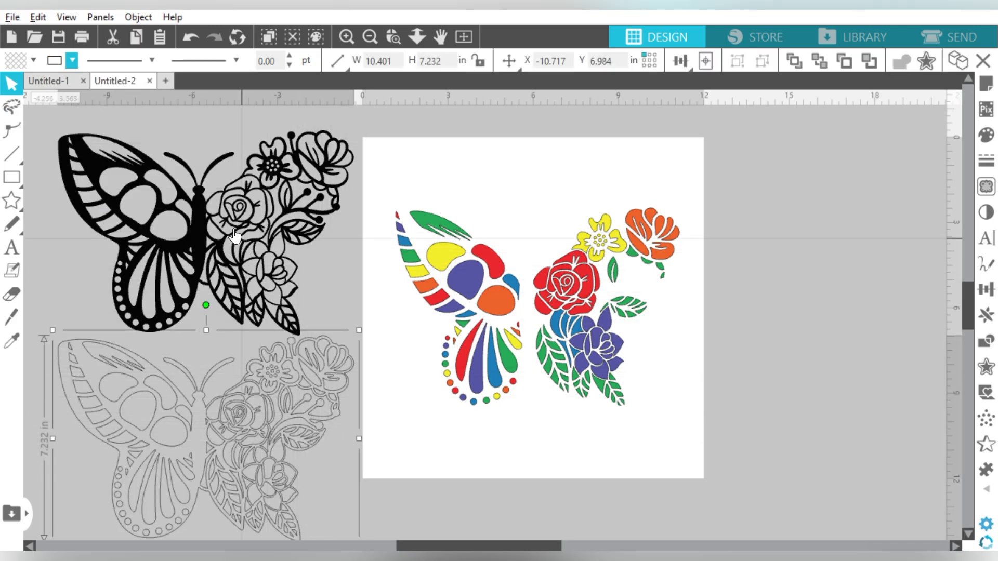
pyautogui.click(54, 64)
# Undo the fill and line color changes on the duplicate outline, keeping the duplicate itself.
pyautogui.hotkey('ctrl', 'z')
pyautogui.hotkey('ctrl', 'z')
pyautogui.hotkey('ctrl', 'z')
pyautogui.hotkey('ctrl', 'z')
pyautogui.hotkey('ctrl', 'z')
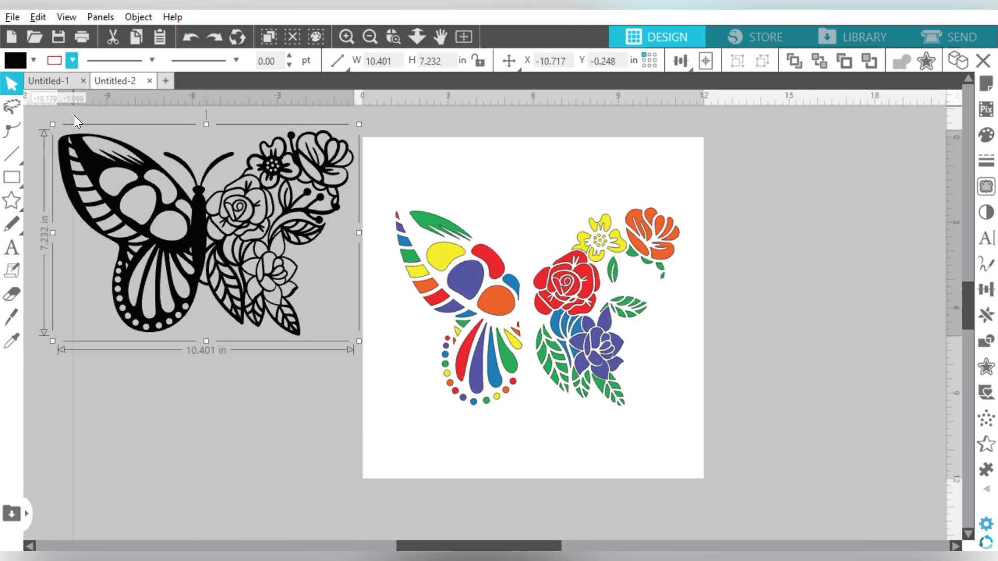
pyautogui.click(219, 40)
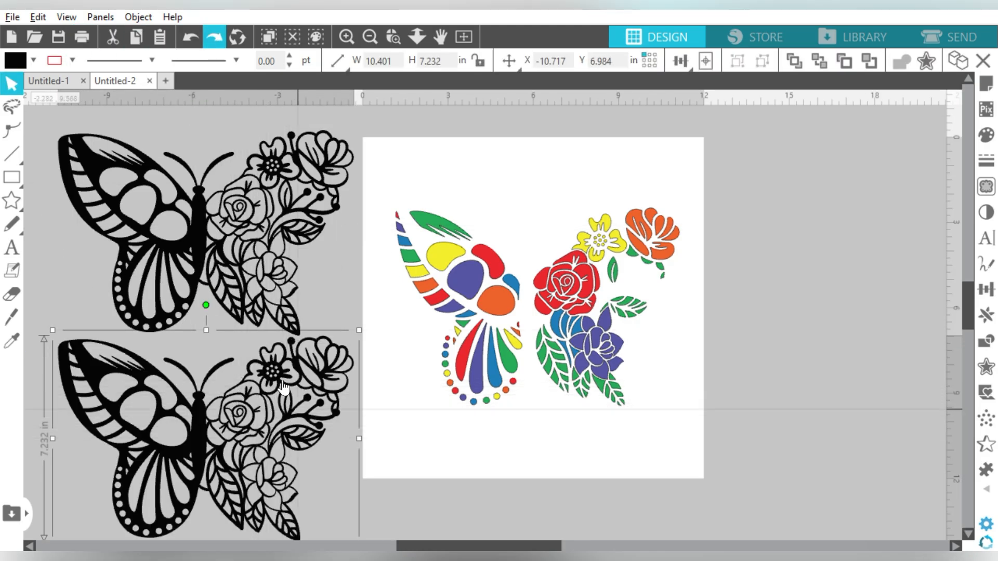
# Release the duplicate outline's compound path, then give its pieces a transparent fill and a black line color.
pyautogui.rightClick(270, 404)
pyautogui.click(304, 433)
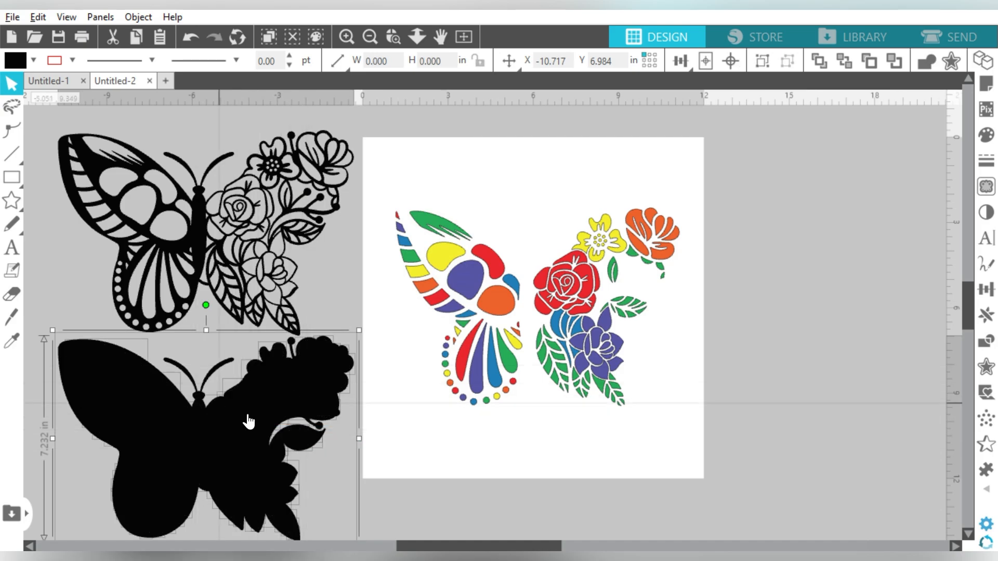
pyautogui.click(34, 60)
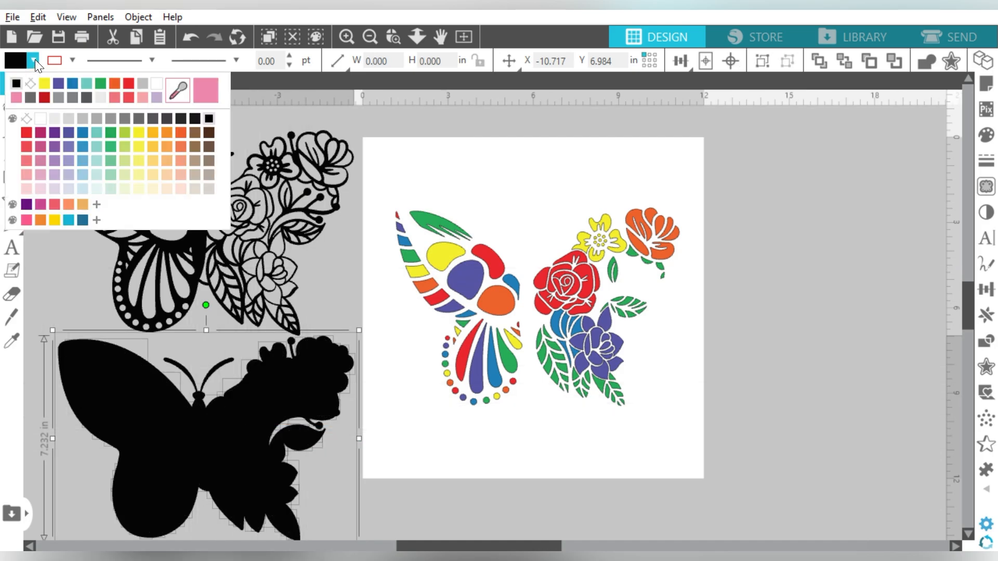
pyautogui.click(31, 83)
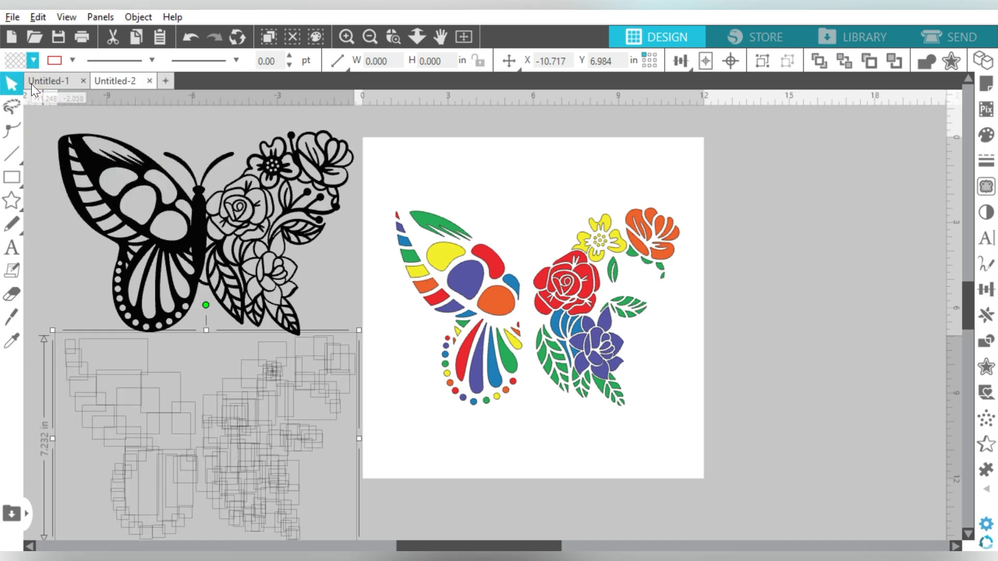
pyautogui.click(72, 61)
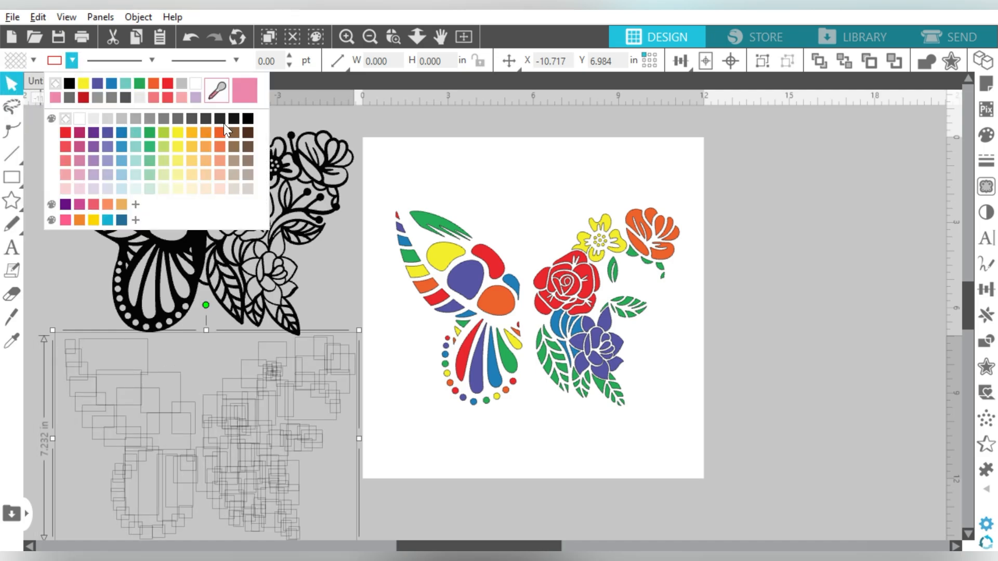
pyautogui.click(248, 119)
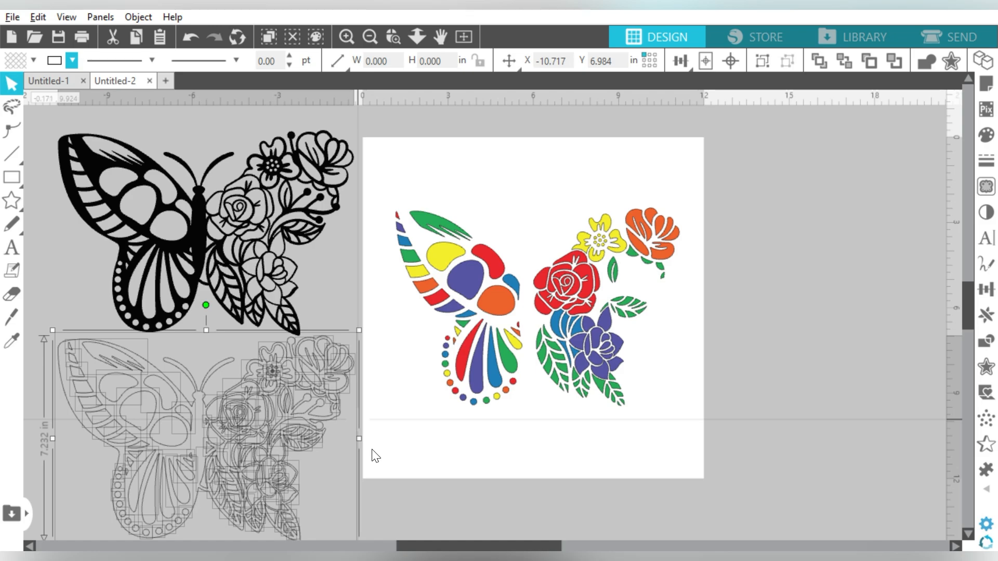
# Pull the outer butterfly contour out of the pieces, fill it black, and center it on the page behind the colored shapes.
pyautogui.moveTo(354, 425); pyautogui.dragTo(738, 407)
pyautogui.click(33, 61)
pyautogui.click(236, 86)
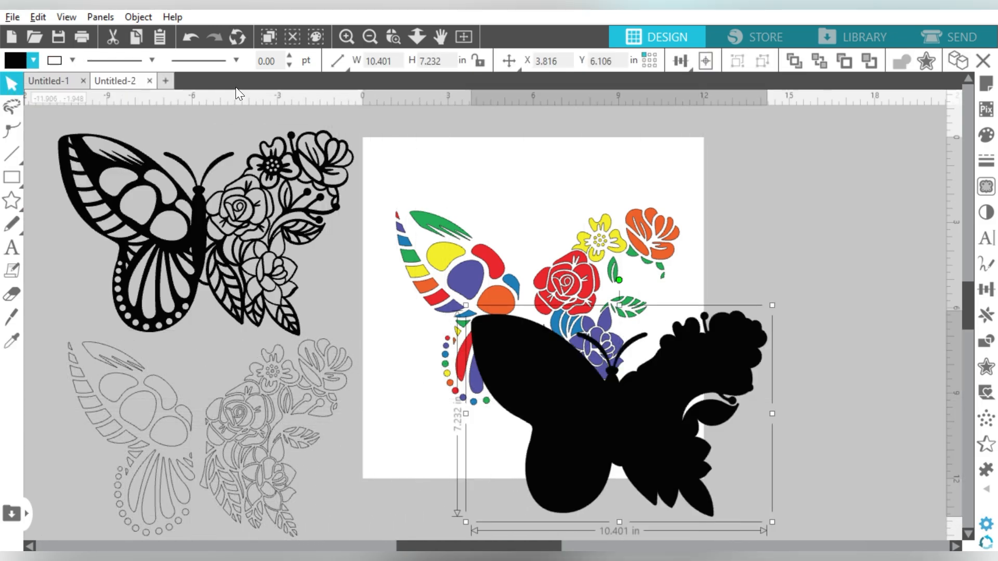
pyautogui.click(817, 60)
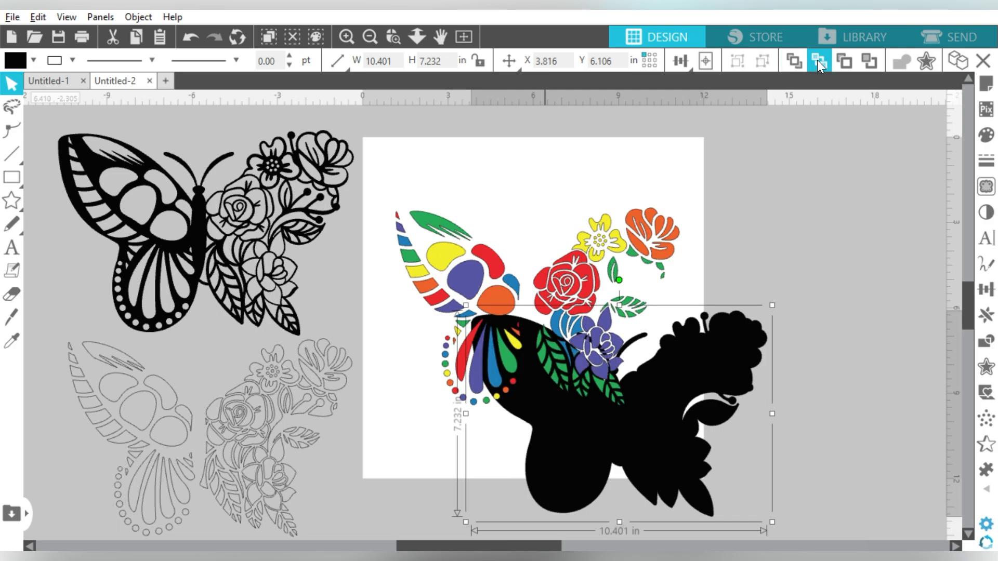
pyautogui.click(702, 61)
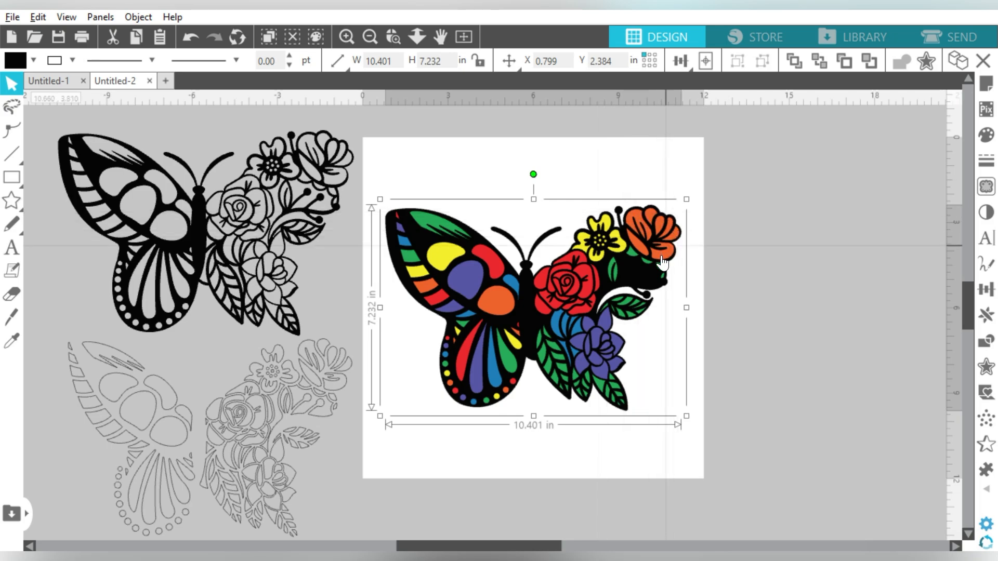
# Delete the black butterfly silhouette from the page and all leftover line pieces of the duplicate.
pyautogui.click(728, 274)
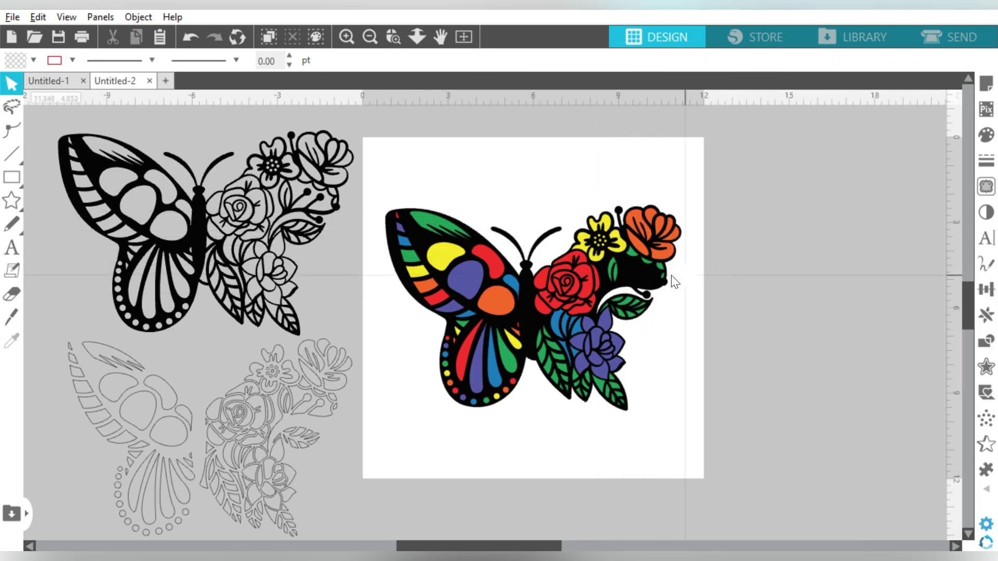
pyautogui.click(635, 281)
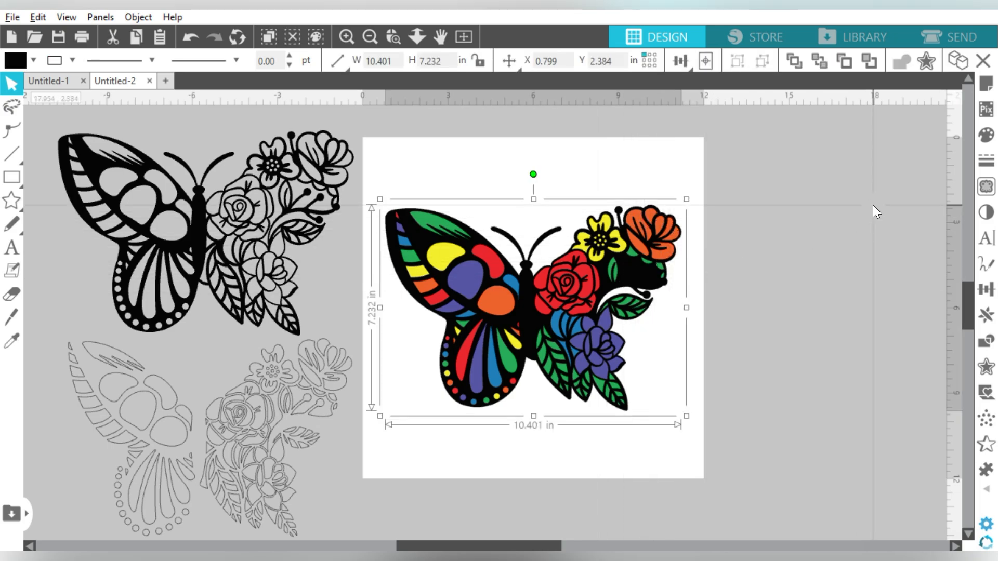
pyautogui.press('Delete')
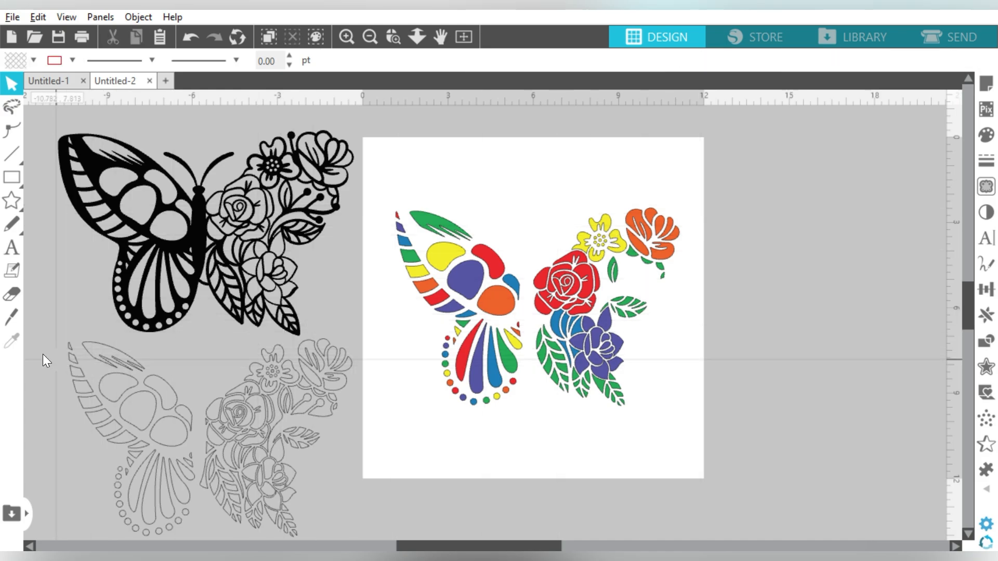
pyautogui.moveTo(39, 342); pyautogui.dragTo(350, 532)
pyautogui.press('Delete')
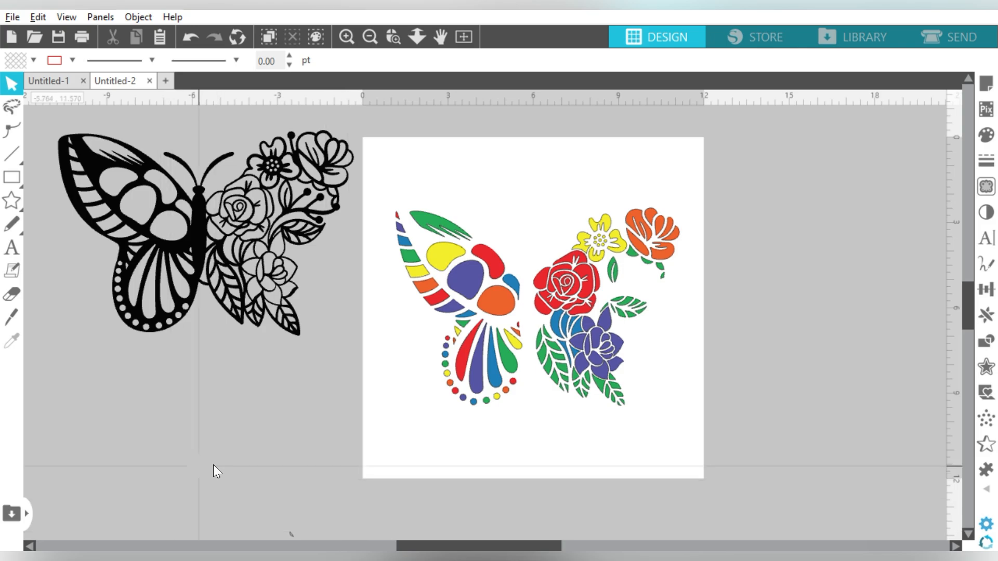
pyautogui.moveTo(213, 465); pyautogui.dragTo(357, 535)
pyautogui.press('Delete')
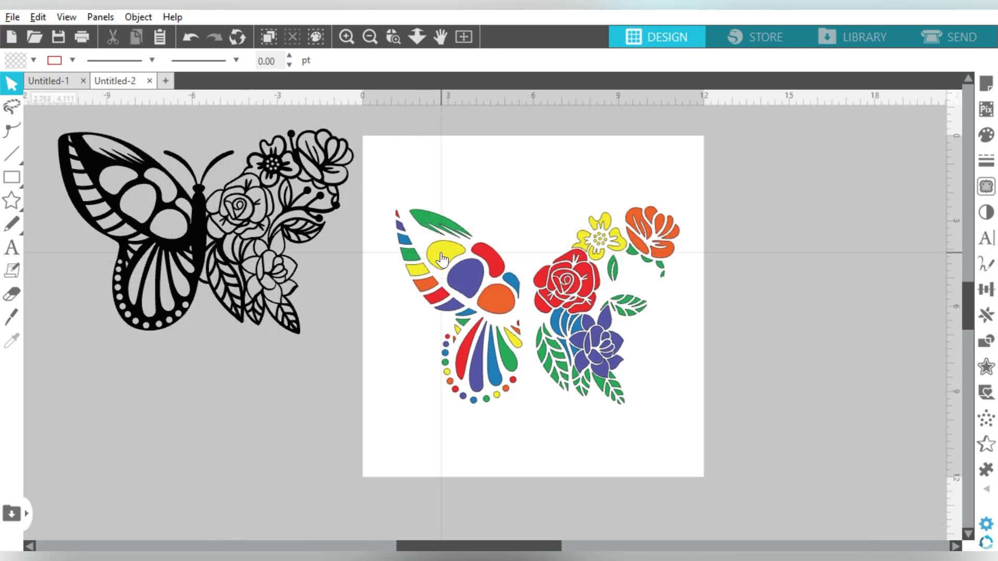
# Move the yellow, red, violet, orange and blue groups below the outline, then place the green and red groups on the page's other side.
pyautogui.moveTo(443, 260); pyautogui.dragTo(146, 357)
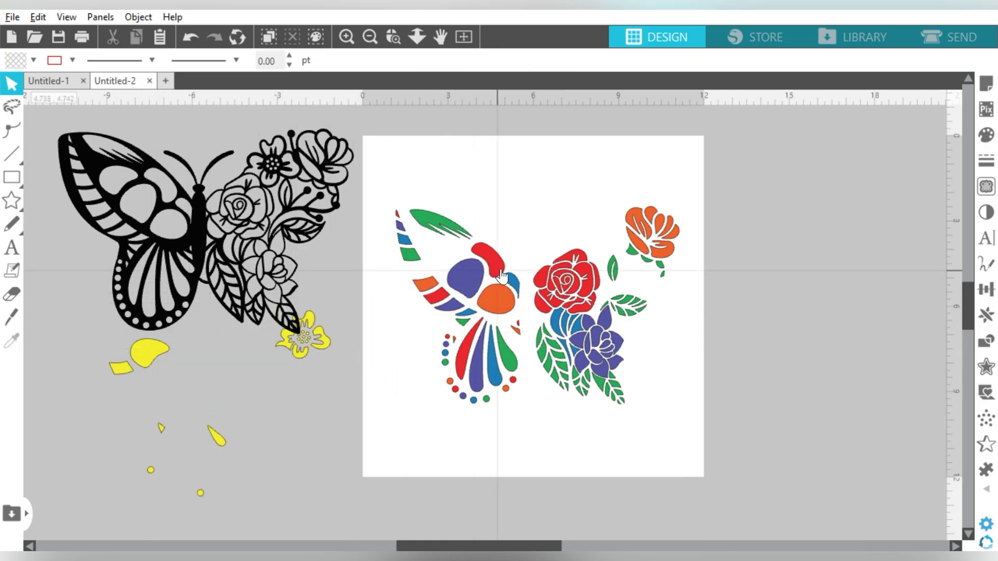
pyautogui.moveTo(501, 270); pyautogui.dragTo(205, 395)
pyautogui.moveTo(477, 279); pyautogui.dragTo(162, 375)
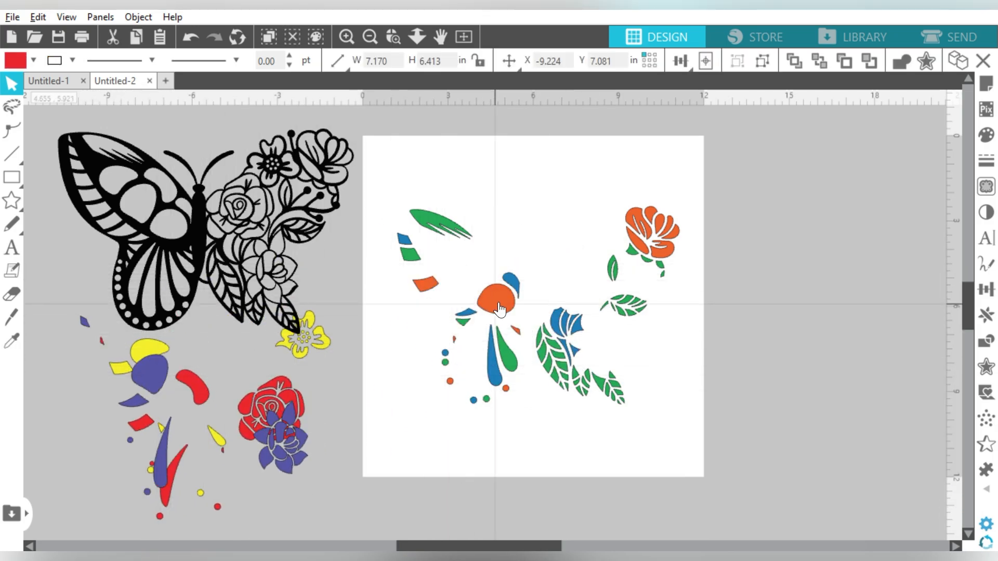
pyautogui.moveTo(499, 309); pyautogui.dragTo(165, 380)
pyautogui.moveTo(566, 358); pyautogui.dragTo(236, 398)
pyautogui.click(490, 362)
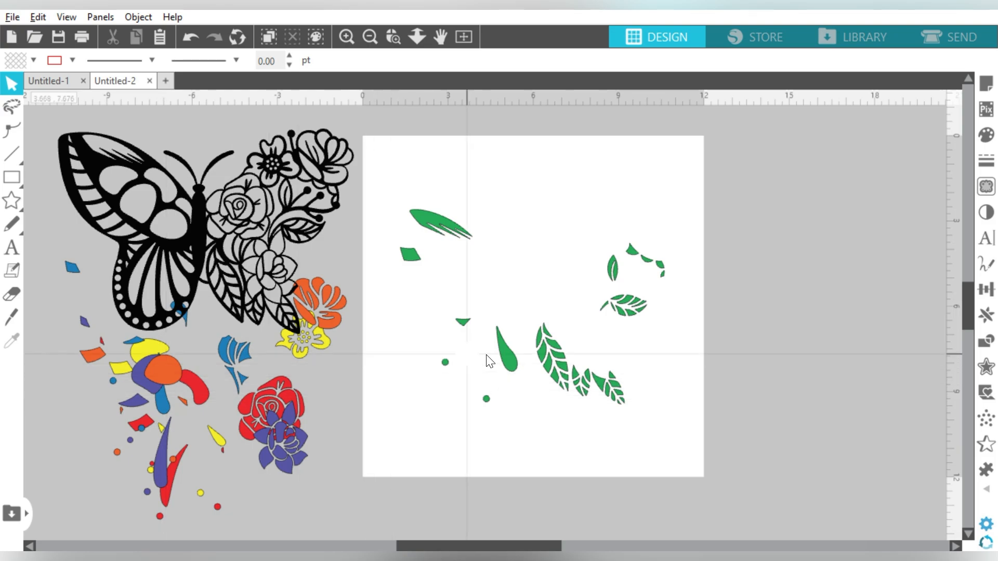
pyautogui.moveTo(508, 356); pyautogui.dragTo(900, 319)
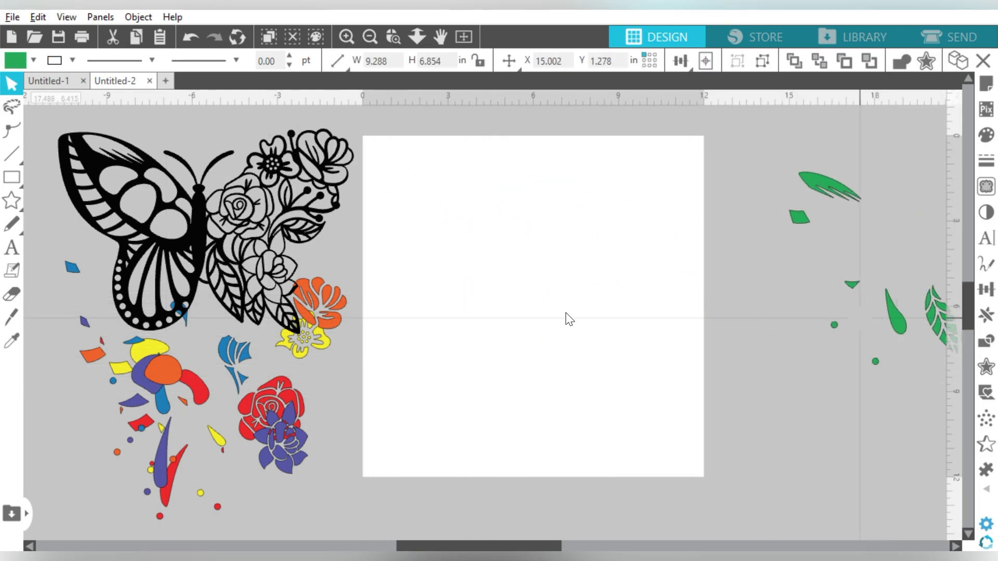
pyautogui.moveTo(267, 403); pyautogui.dragTo(919, 272)
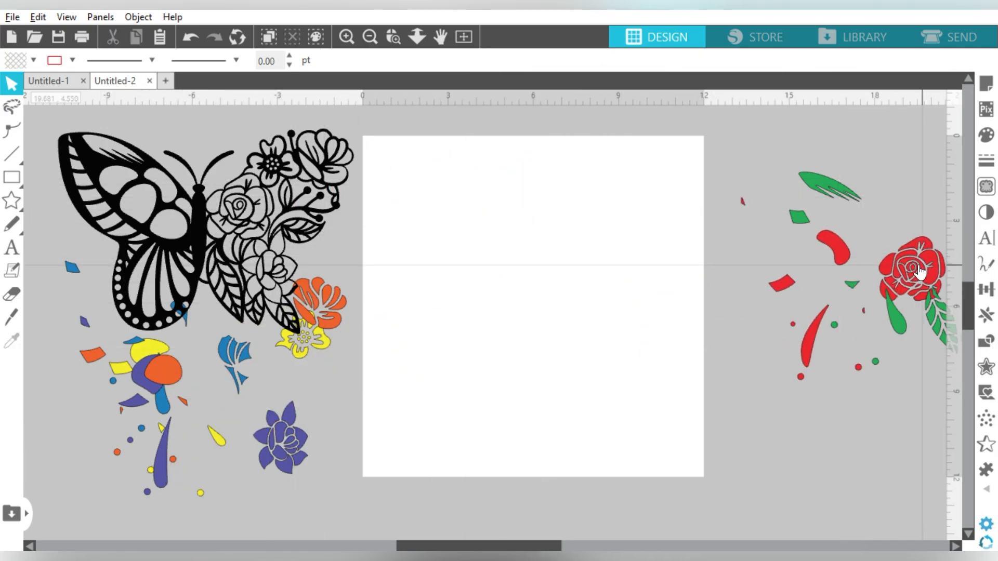
# Undo the color group moves to restore the full design on the page, keeping the duplicate's line pieces deleted.
pyautogui.hotkey('ctrl', 'z')
pyautogui.hotkey('ctrl', 'z')
pyautogui.hotkey('ctrl', 'z')
pyautogui.hotkey('ctrl', 'z')
pyautogui.hotkey('ctrl', 'z')
pyautogui.hotkey('ctrl', 'z')
pyautogui.hotkey('ctrl', 'z')
pyautogui.hotkey('ctrl', 'z')
pyautogui.hotkey('ctrl', 'z')
pyautogui.hotkey('ctrl', 'z')
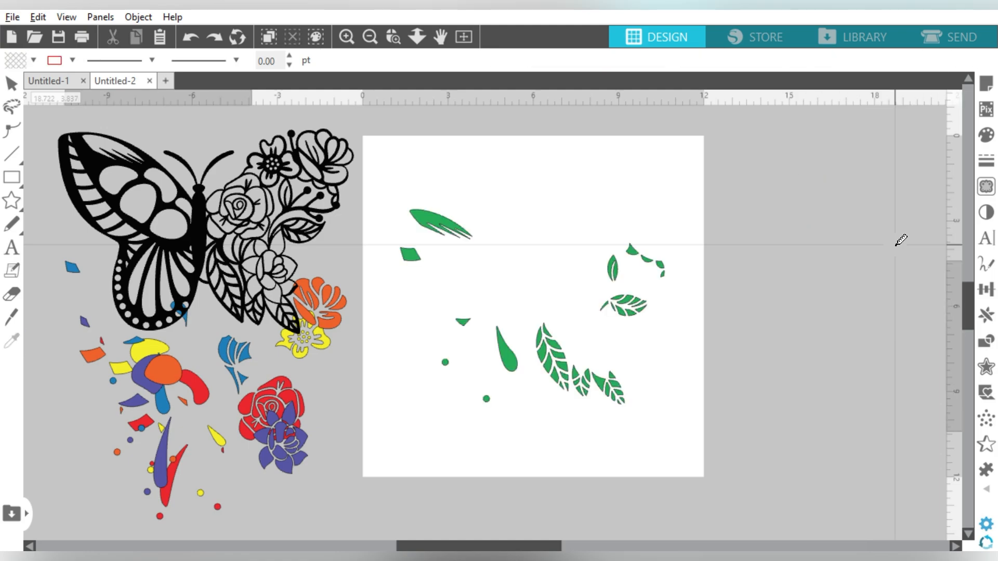
pyautogui.hotkey('ctrl', 'z')
pyautogui.hotkey('ctrl', 'z')
pyautogui.hotkey('ctrl', 'z')
pyautogui.hotkey('ctrl', 'z')
pyautogui.hotkey('ctrl', 'z')
pyautogui.hotkey('ctrl', 'z')
pyautogui.hotkey('ctrl', 'z')
pyautogui.hotkey('ctrl', 'z')
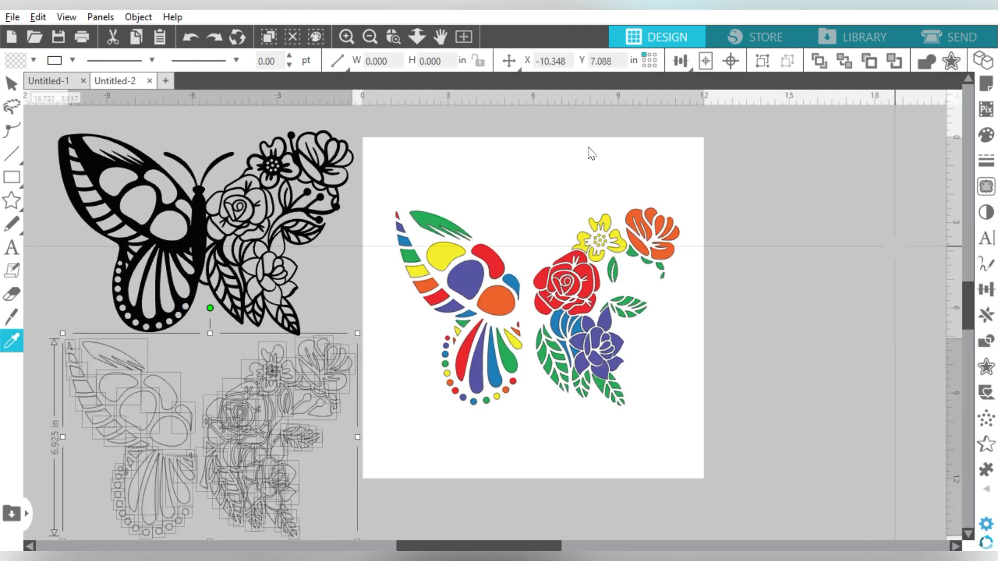
pyautogui.click(213, 36)
# Select all the colored groups together and move them toward the upper-left corner of the page.
pyautogui.moveTo(713, 186); pyautogui.dragTo(456, 404)
pyautogui.moveTo(460, 343); pyautogui.dragTo(446, 289)
pyautogui.press('Escape')
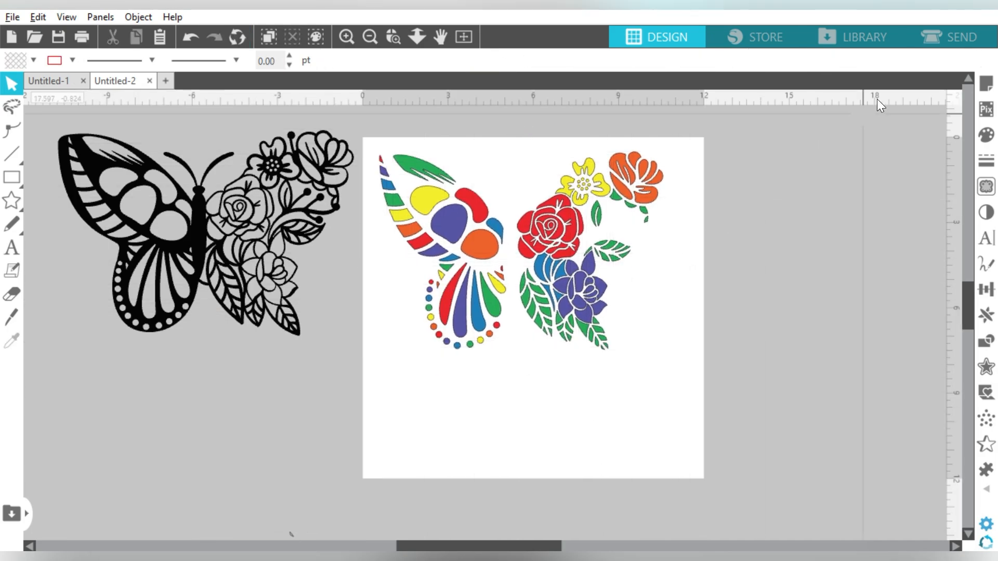
# Set up the cut job by fill color and enable only the yellow RGB (247,239,41) shapes for cutting.
pyautogui.click(934, 33)
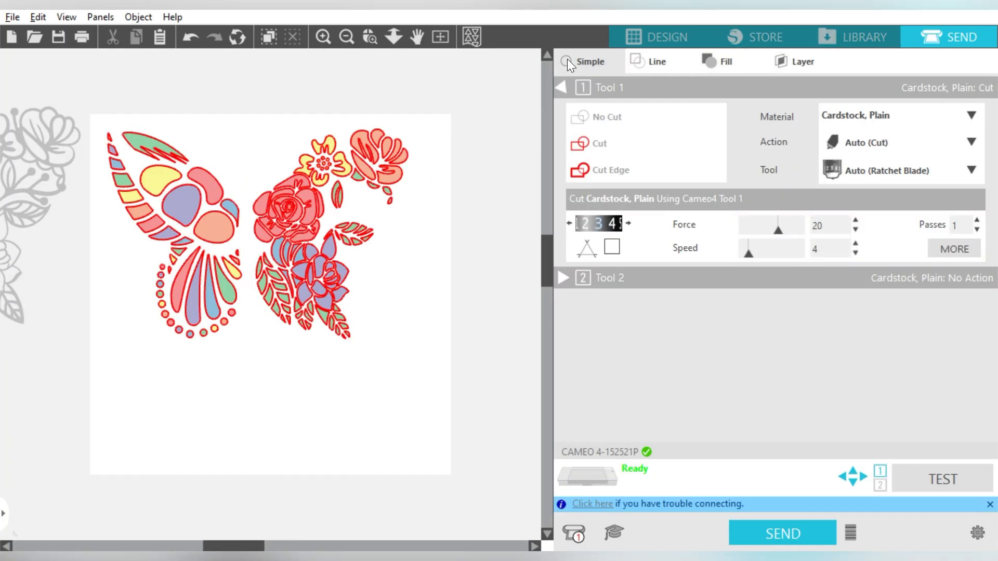
pyautogui.click(730, 63)
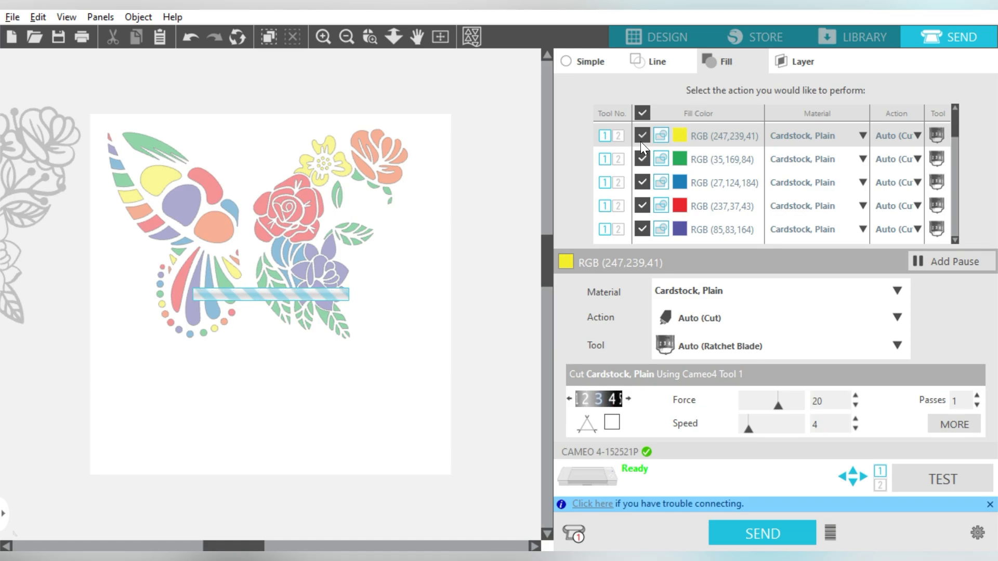
pyautogui.click(643, 114)
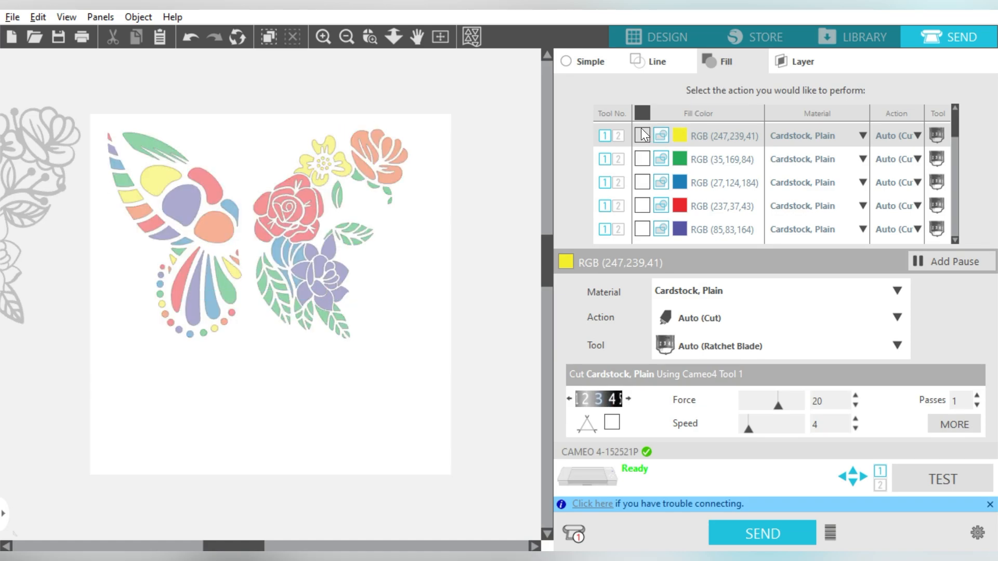
pyautogui.click(644, 110)
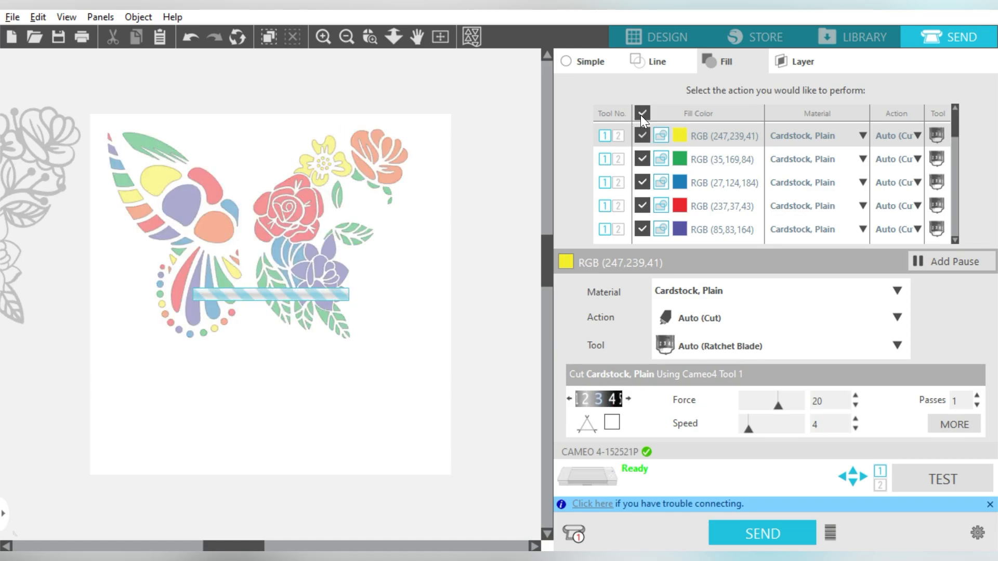
pyautogui.click(641, 110)
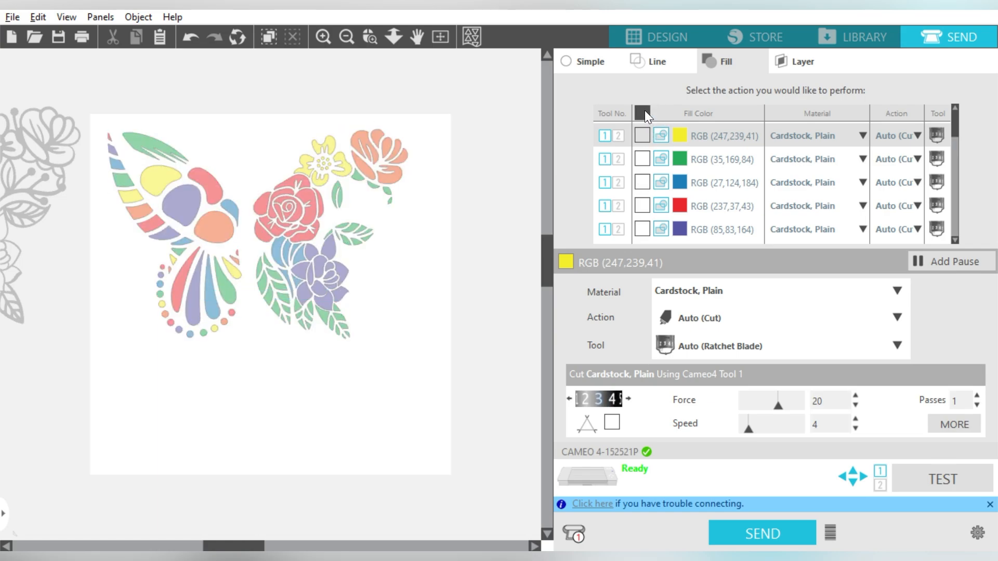
pyautogui.click(642, 136)
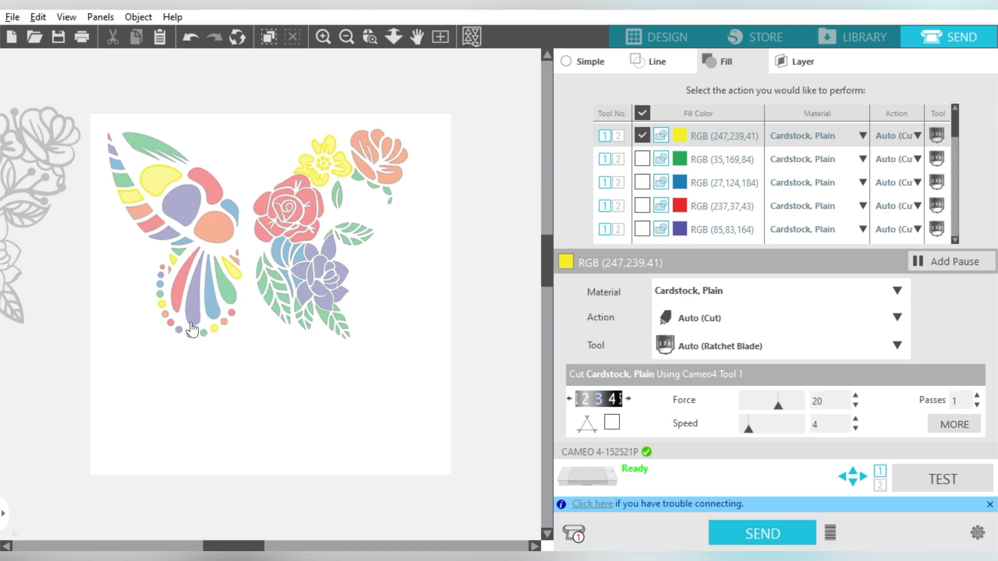
# Switch cutting from the yellow shapes to only the green RGB (35,169,84) shapes, and disable green again.
pyautogui.click(642, 136)
pyautogui.click(642, 159)
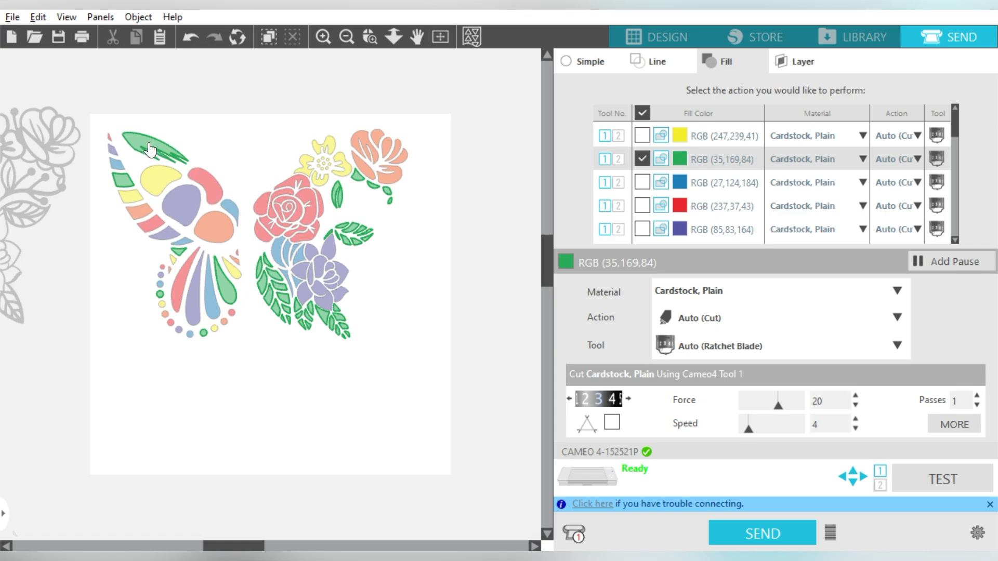
pyautogui.click(644, 158)
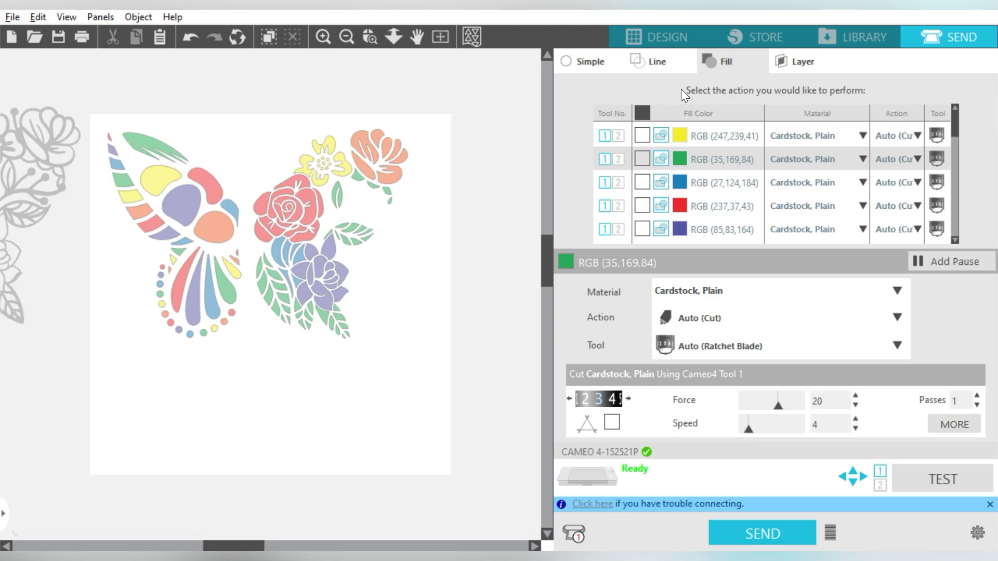
# Return the cut setup to Simple mode and go back to the design workspace.
pyautogui.click(599, 65)
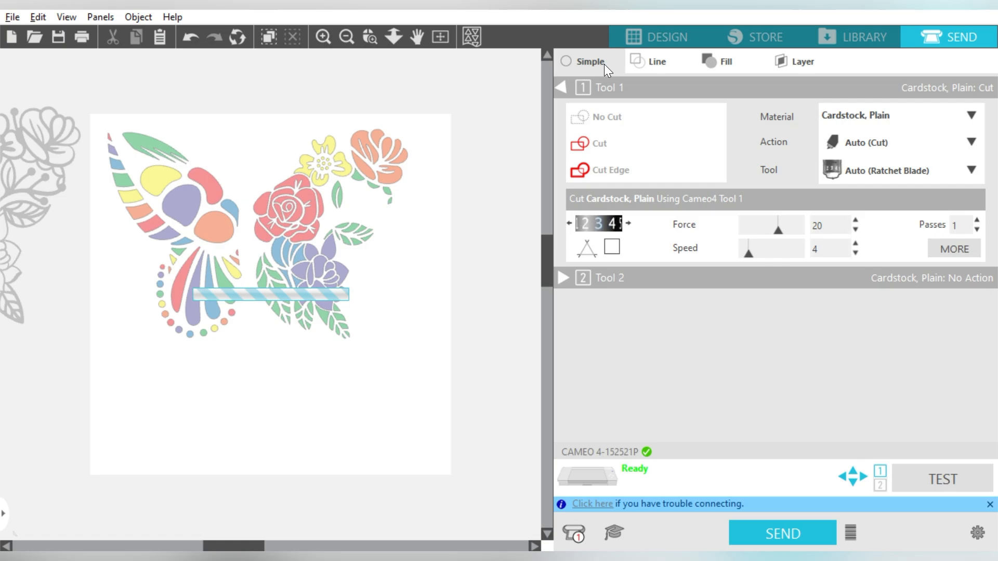
pyautogui.click(638, 32)
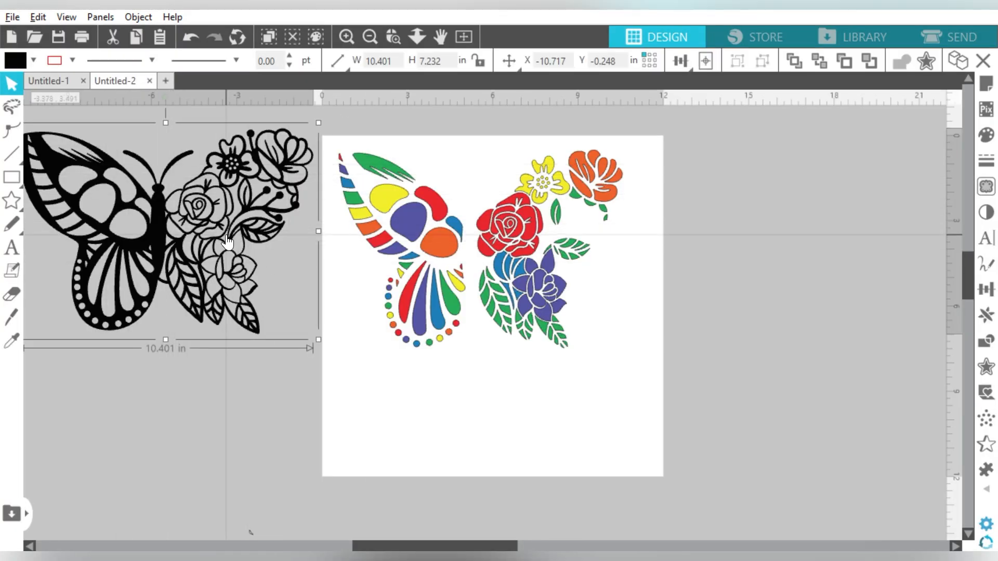
# Select all the colored pieces on the page and group them together.
pyautogui.moveTo(692, 140); pyautogui.dragTo(334, 368)
pyautogui.hotkey('ctrl', 'g')
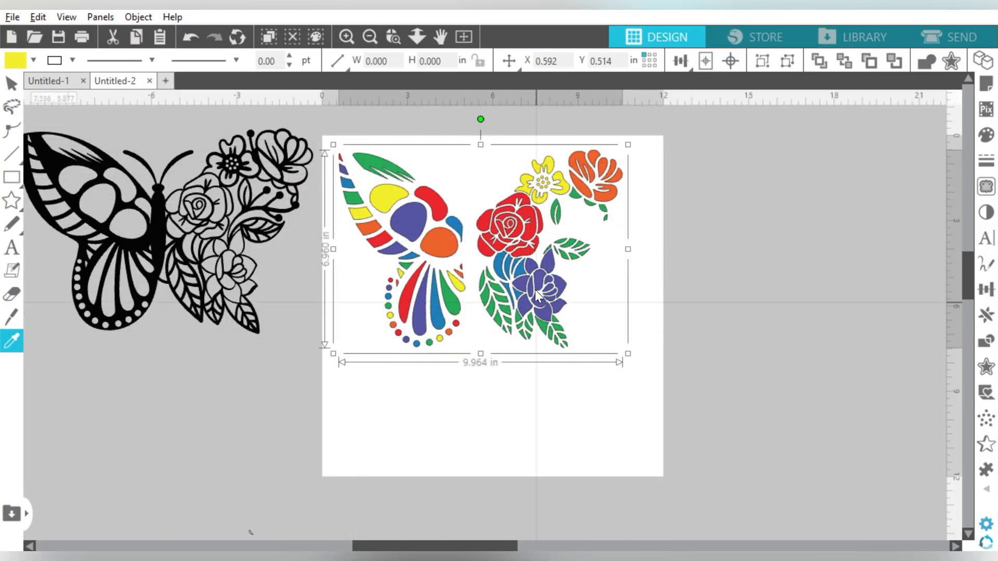
# Bring the black butterfly outline and the grouped colored pieces together on the page so the colors line up with the outline's openings.
pyautogui.click(642, 207)
pyautogui.hotkey('ctrl', 'a')
pyautogui.click(732, 61)
pyautogui.moveTo(417, 195); pyautogui.dragTo(523, 236)
pyautogui.click(738, 225)
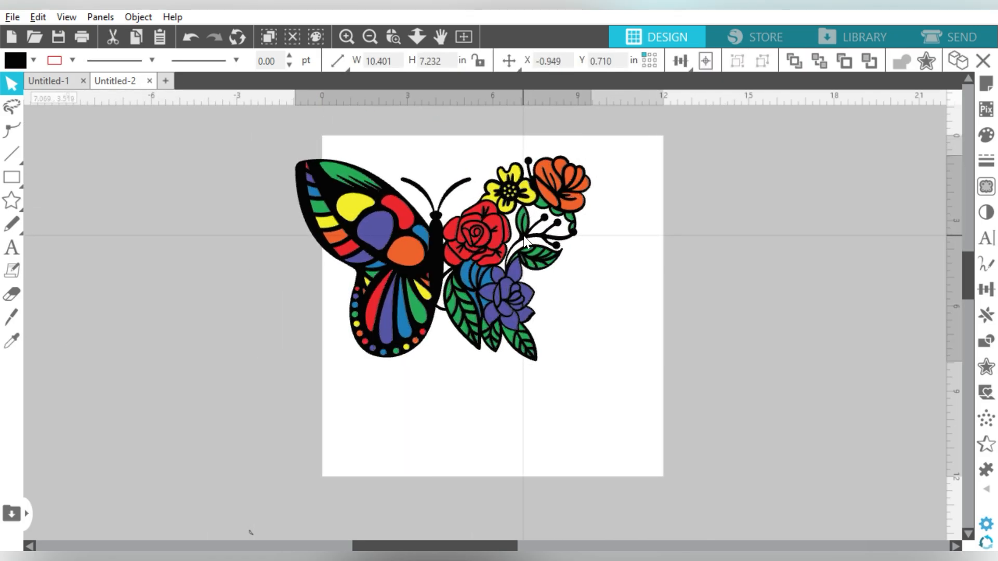
# Select the whole layered butterfly, center it on the page, and clear the selection.
pyautogui.click(619, 191)
pyautogui.hotkey('ctrl', 'a')
pyautogui.click(731, 61)
pyautogui.click(707, 164)
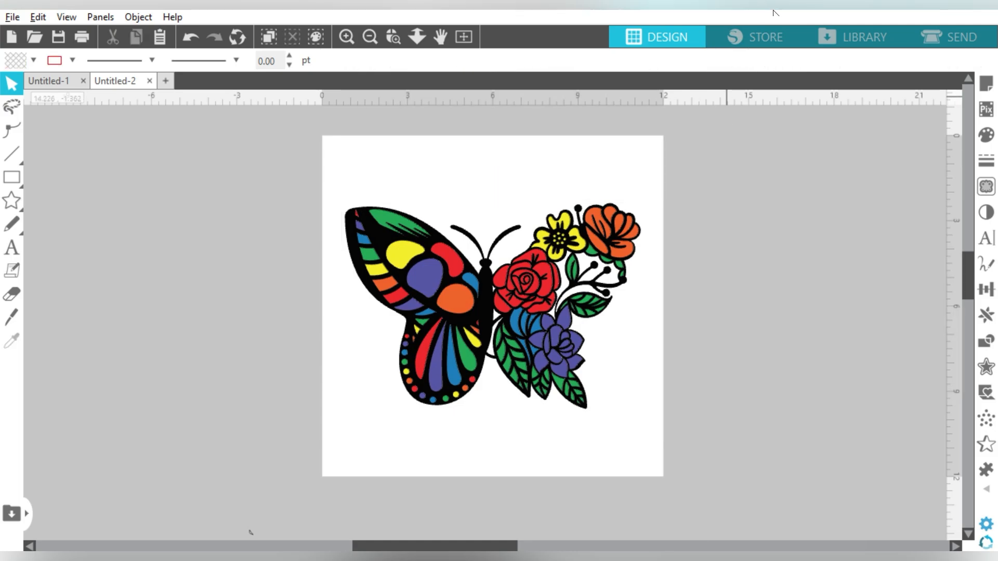